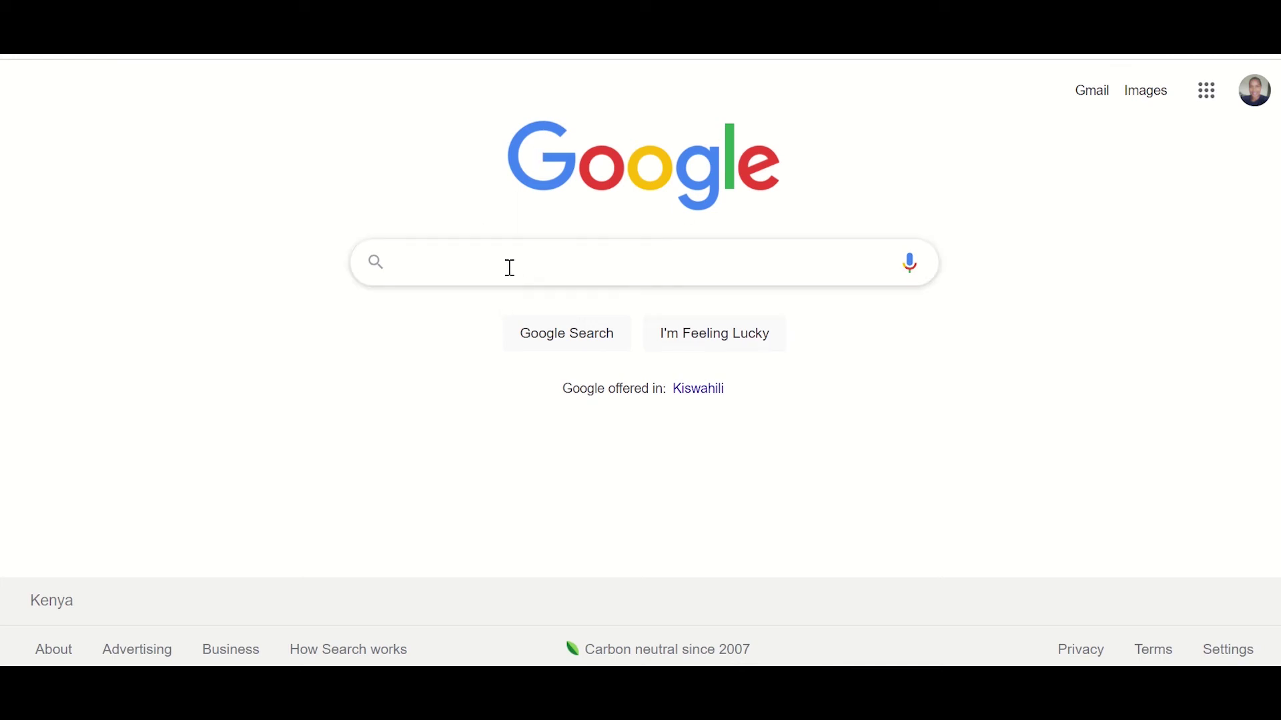
Step: Search Google for 'kttc' and open the Kenya Technical Trainers College - Home result
{"action": "left_click", "coordinate": [418, 262]}
{"action": "left_click", "coordinate": [465, 294]}
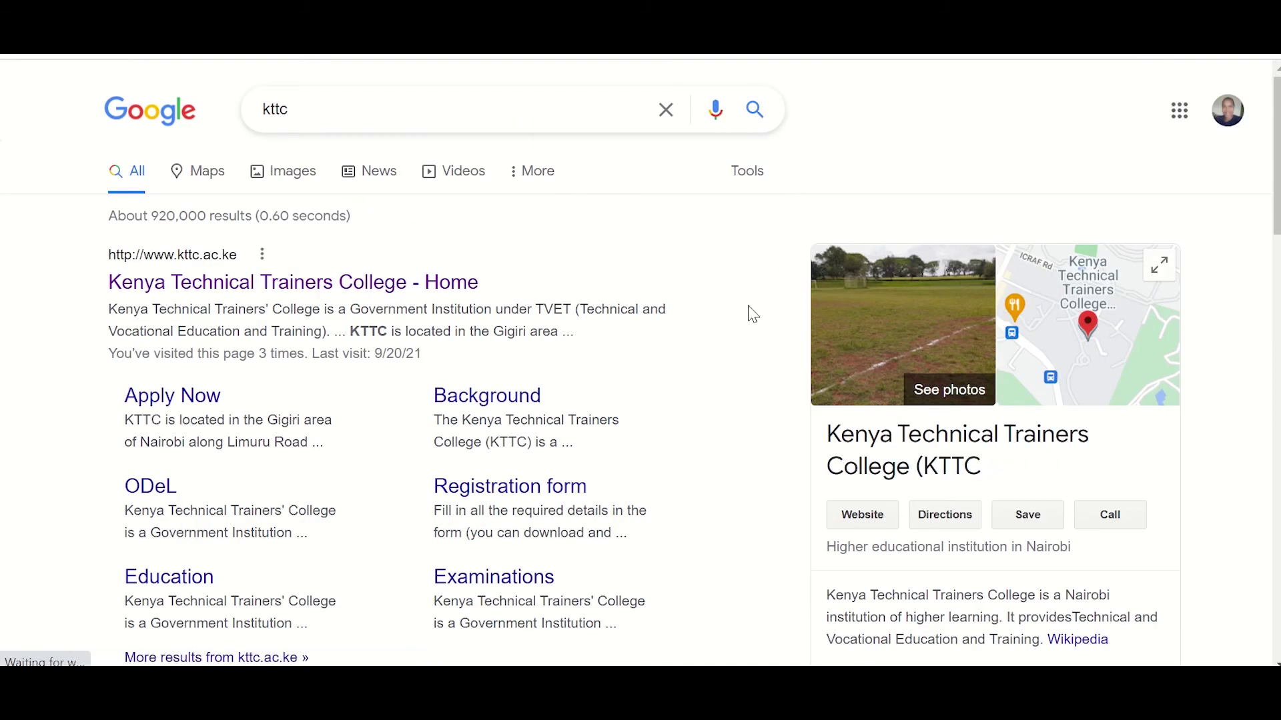
{"action": "left_click", "coordinate": [216, 290]}
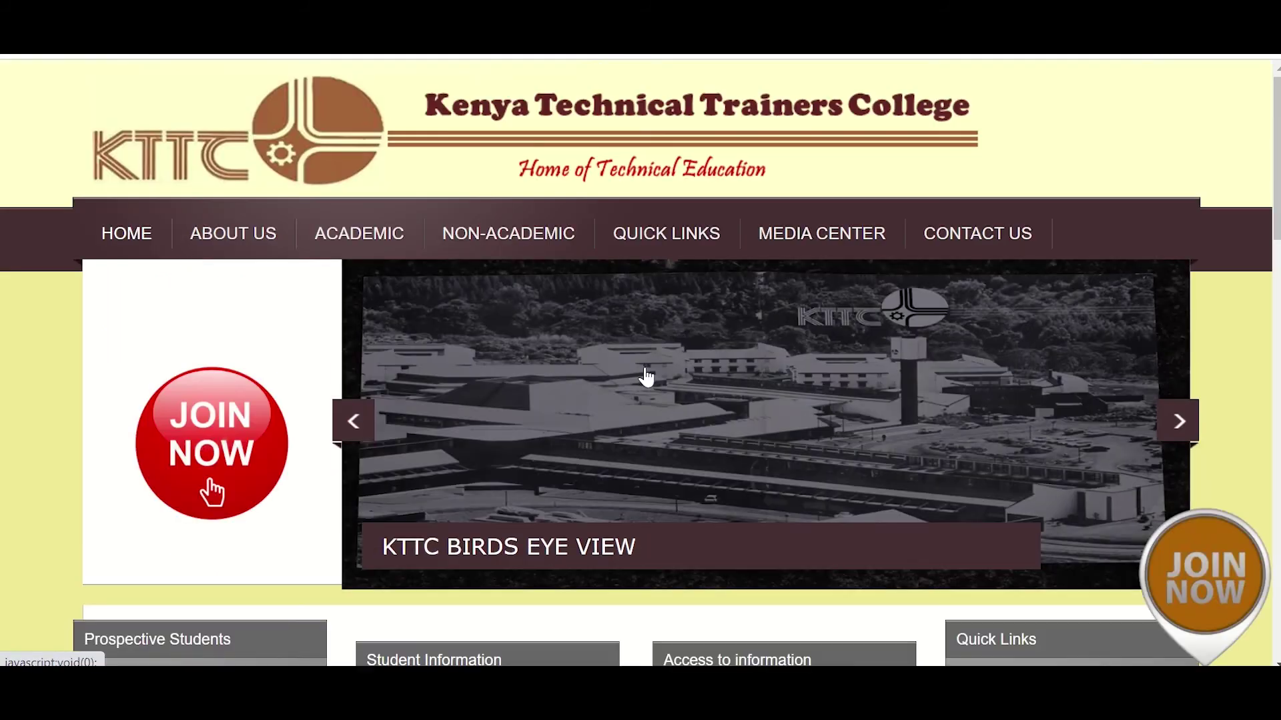
Step: Scroll the KTTC homepage down to the Students Portal link under Student Information
{"action": "scroll", "coordinate": [637, 377], "scroll_direction": "down", "scroll_amount": 2}
{"action": "scroll", "coordinate": [637, 376], "scroll_direction": "down", "scroll_amount": 3}
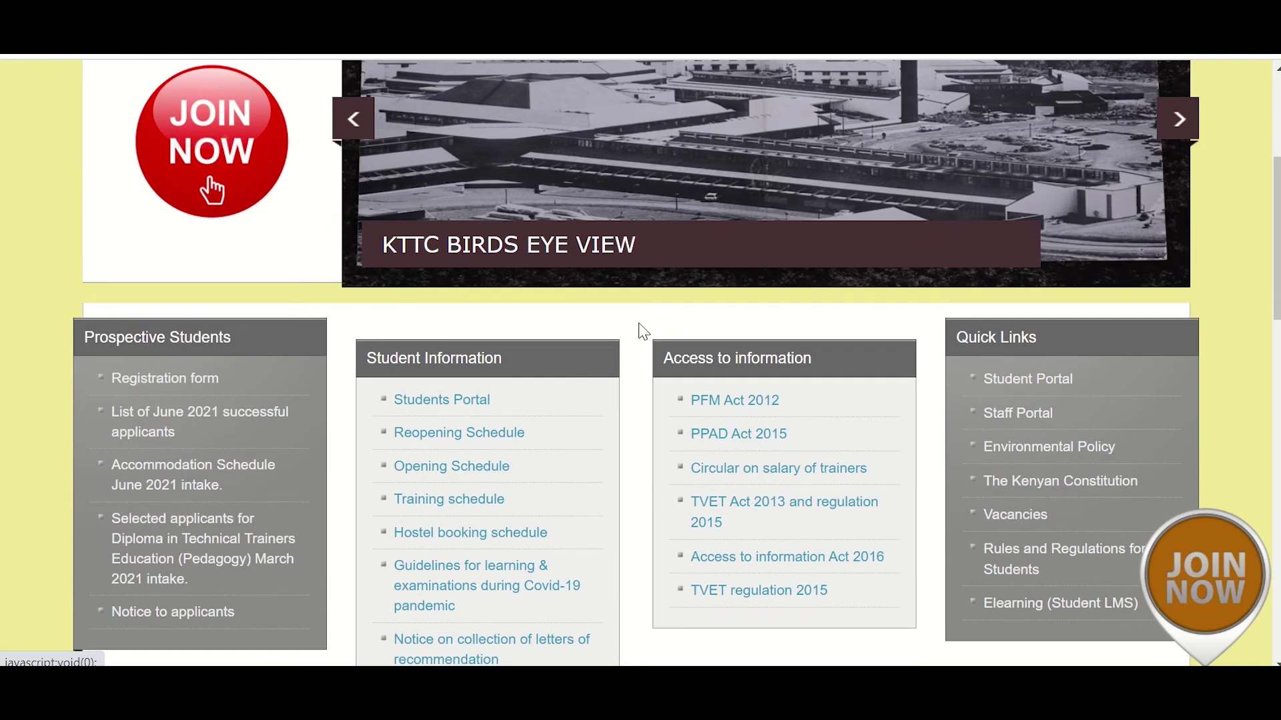
{"action": "scroll", "coordinate": [641, 331], "scroll_direction": "down", "scroll_amount": 3}
{"action": "scroll", "coordinate": [642, 330], "scroll_direction": "up", "scroll_amount": 3}
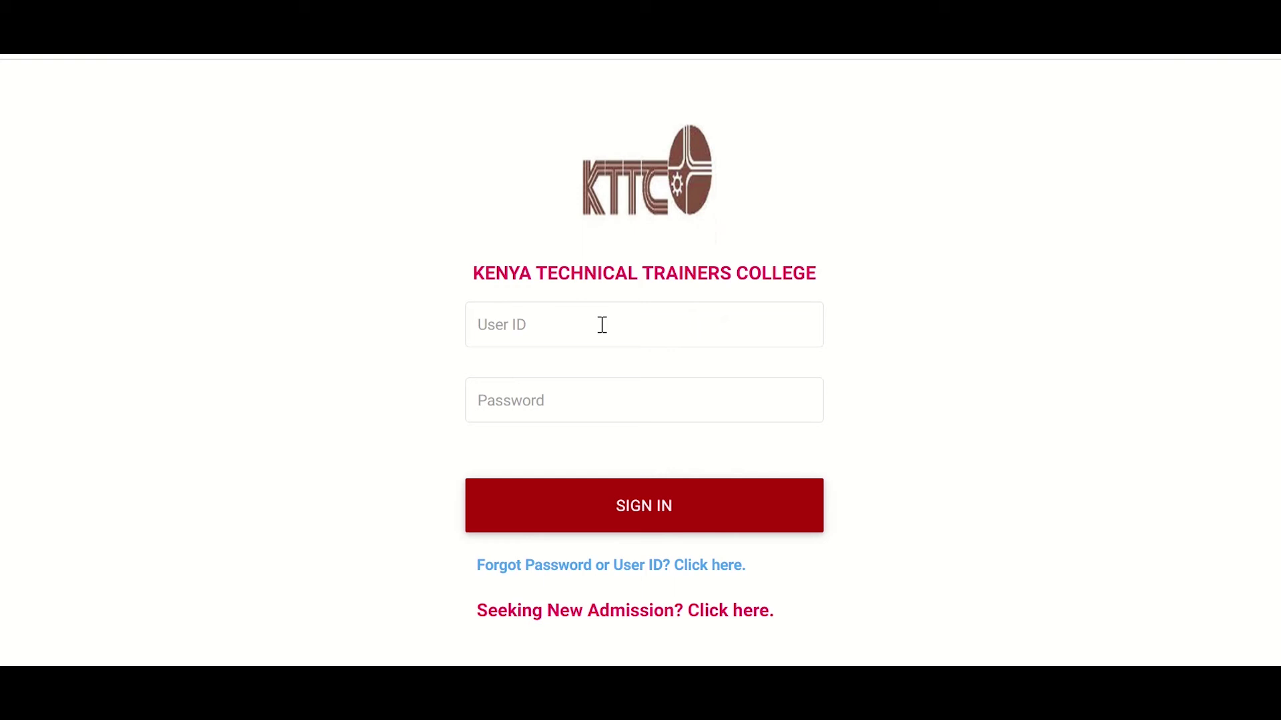
Step: Sign in using the admission number as User ID and the account password
{"action": "left_click", "coordinate": [602, 325]}
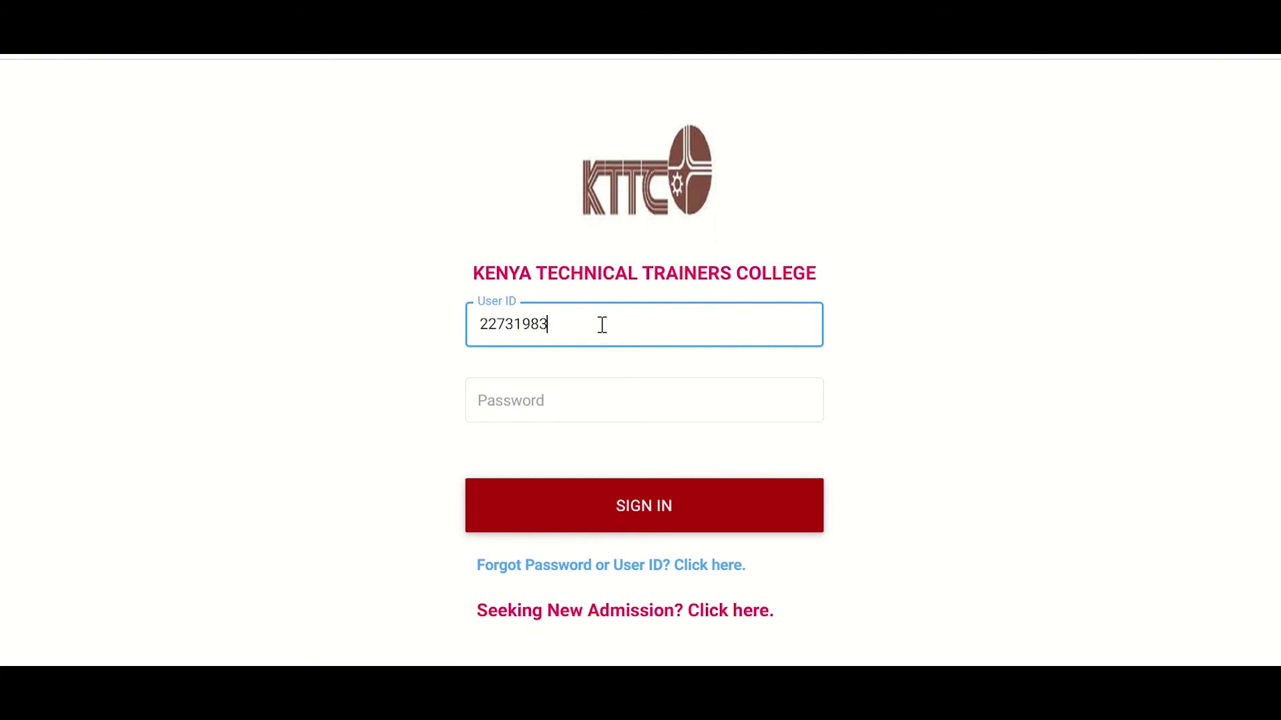
{"action": "left_click_drag", "start_coordinate": [567, 329], "coordinate": [481, 330]}
{"action": "left_click", "coordinate": [534, 399]}
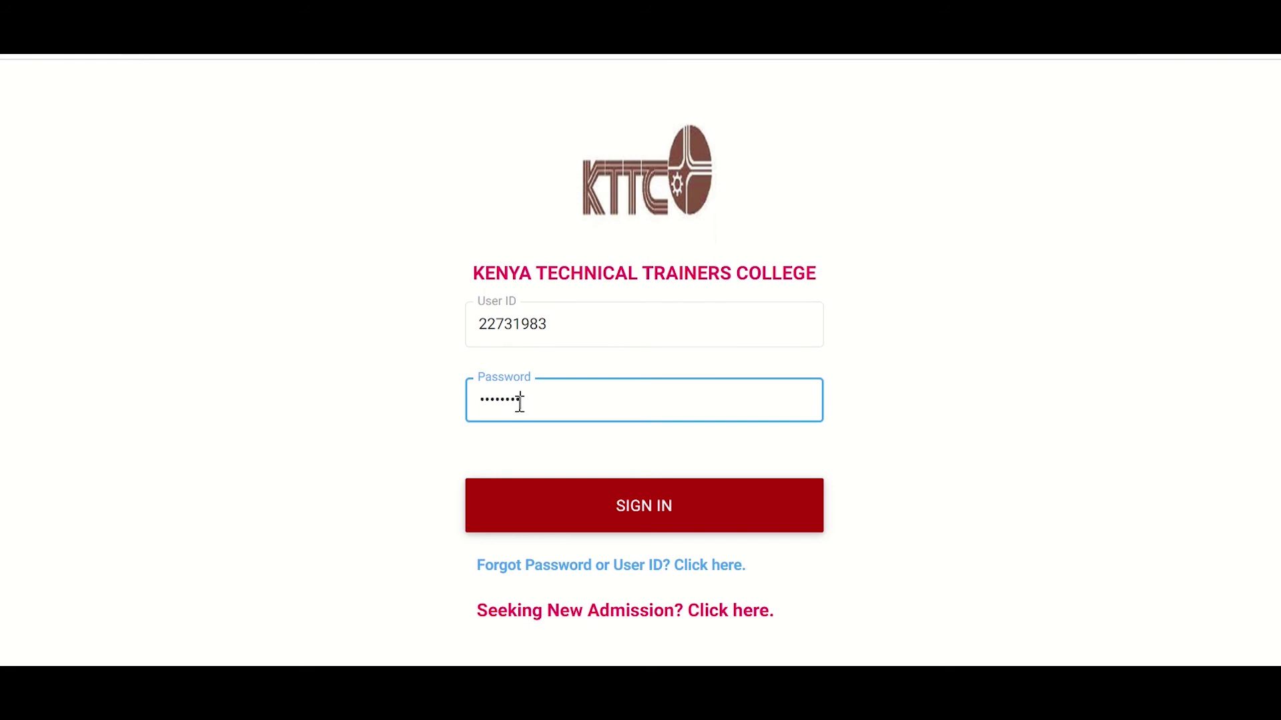
{"action": "left_click", "coordinate": [633, 518]}
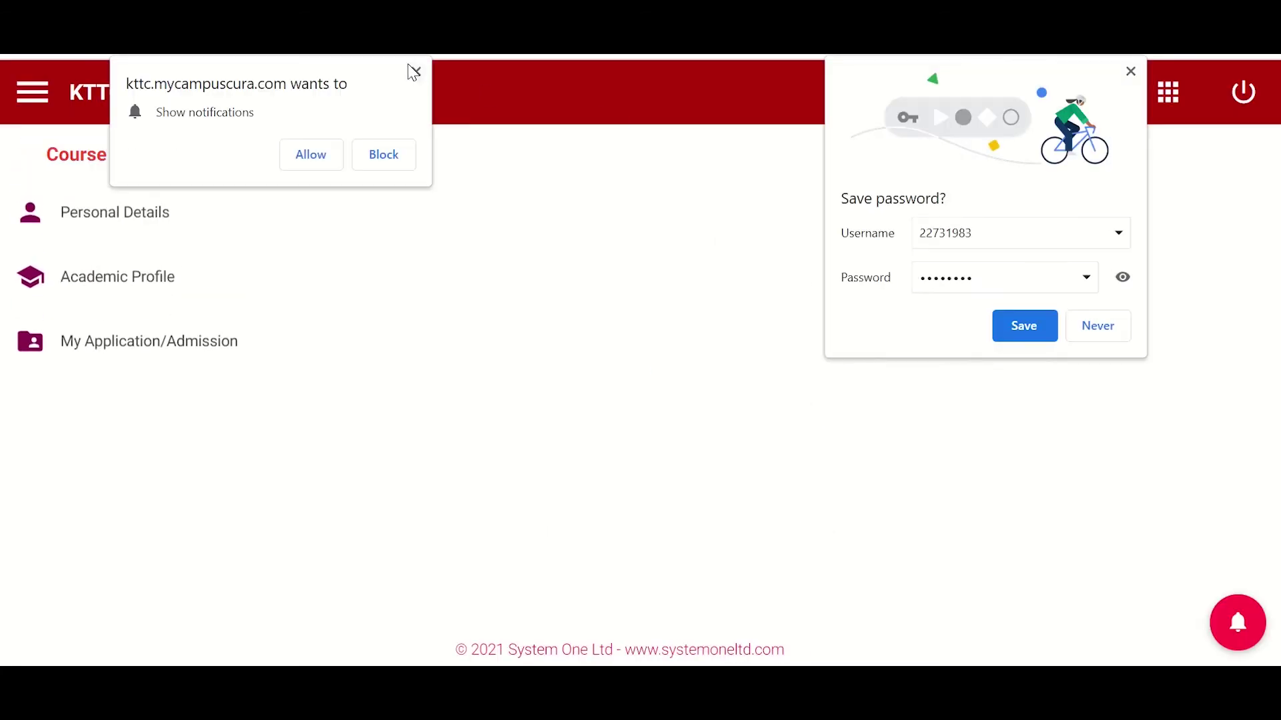
Step: Download the admission letter, then select the accepted application and start joining via online admission
{"action": "left_click", "coordinate": [414, 71]}
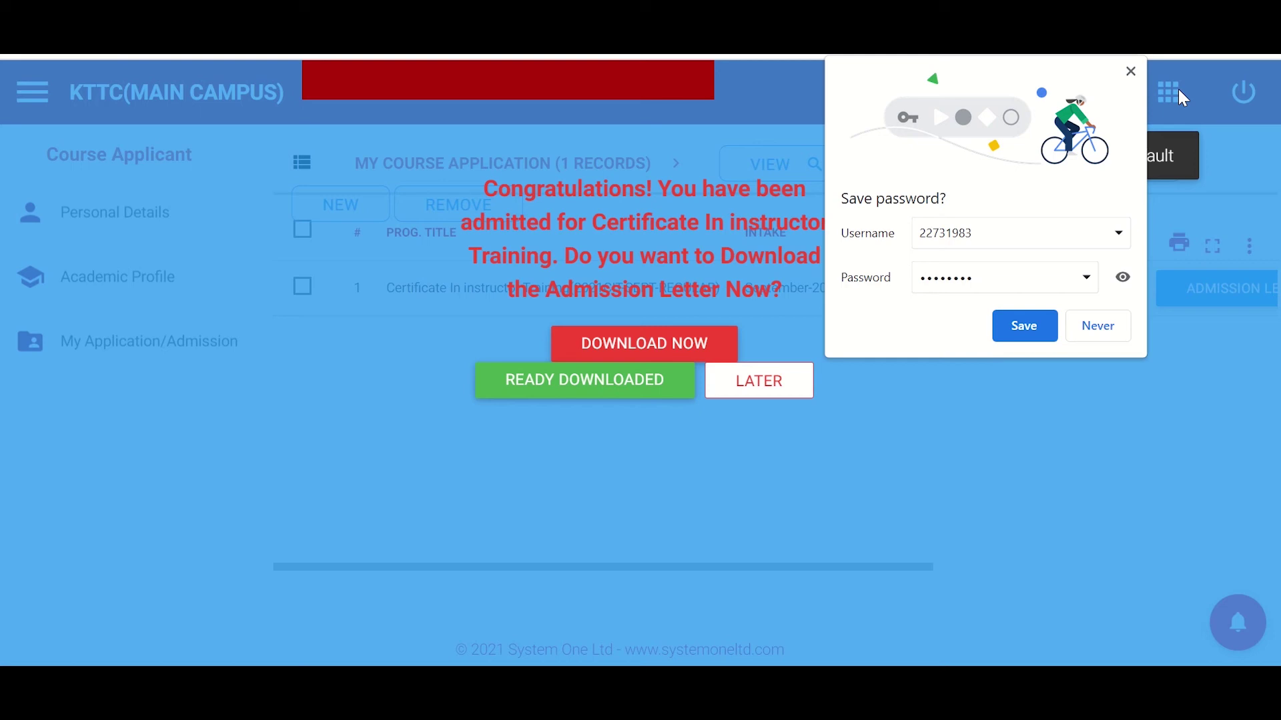
{"action": "left_click", "coordinate": [1023, 326]}
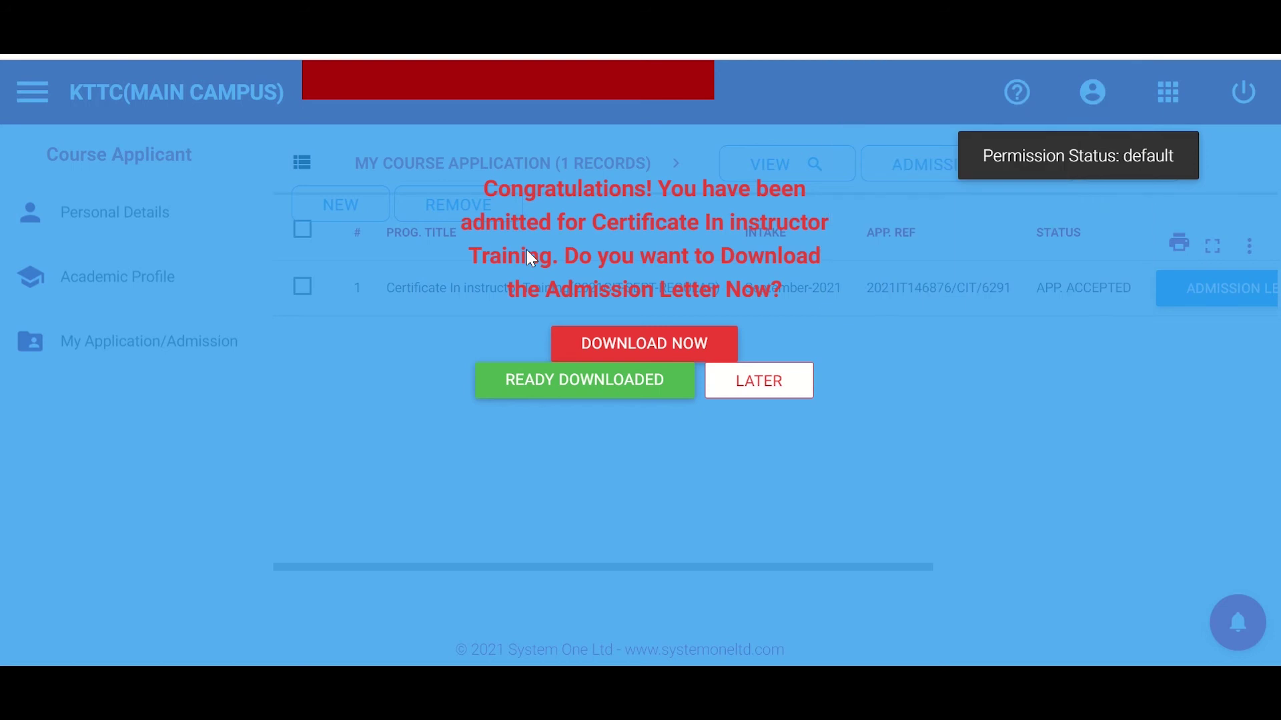
{"action": "left_click", "coordinate": [635, 341]}
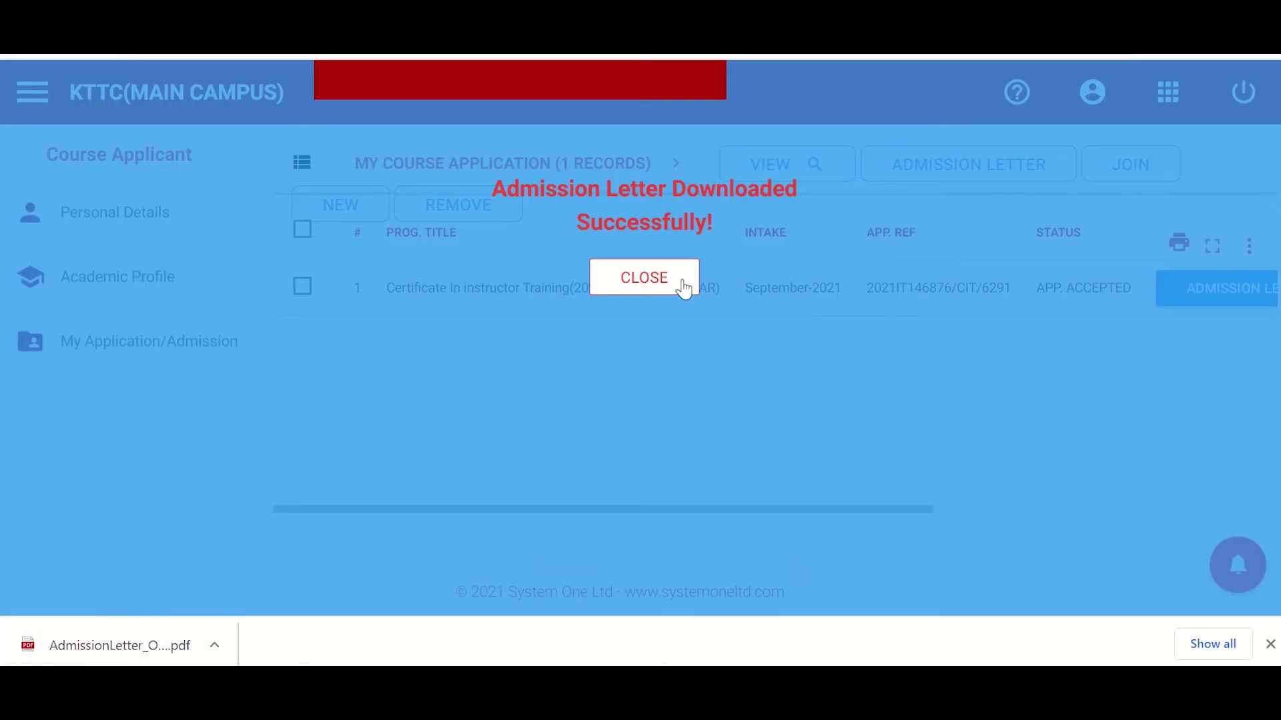
{"action": "left_click", "coordinate": [652, 283]}
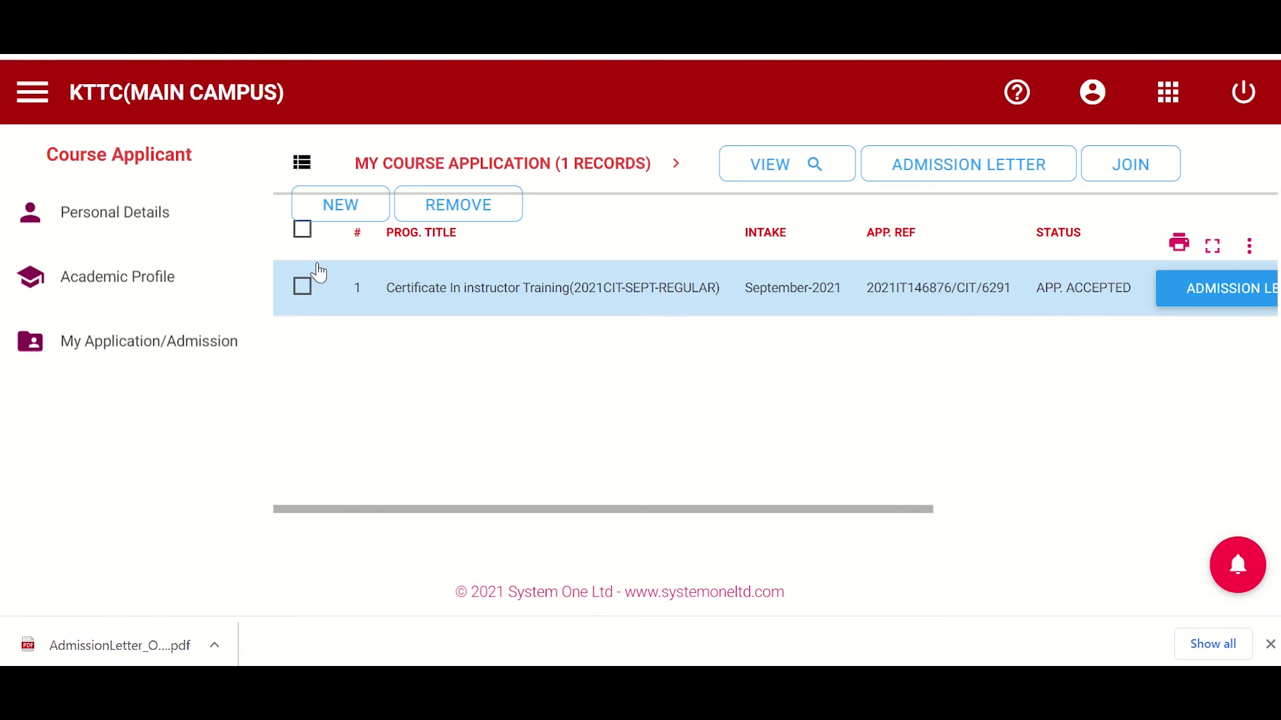
{"action": "left_click", "coordinate": [302, 231]}
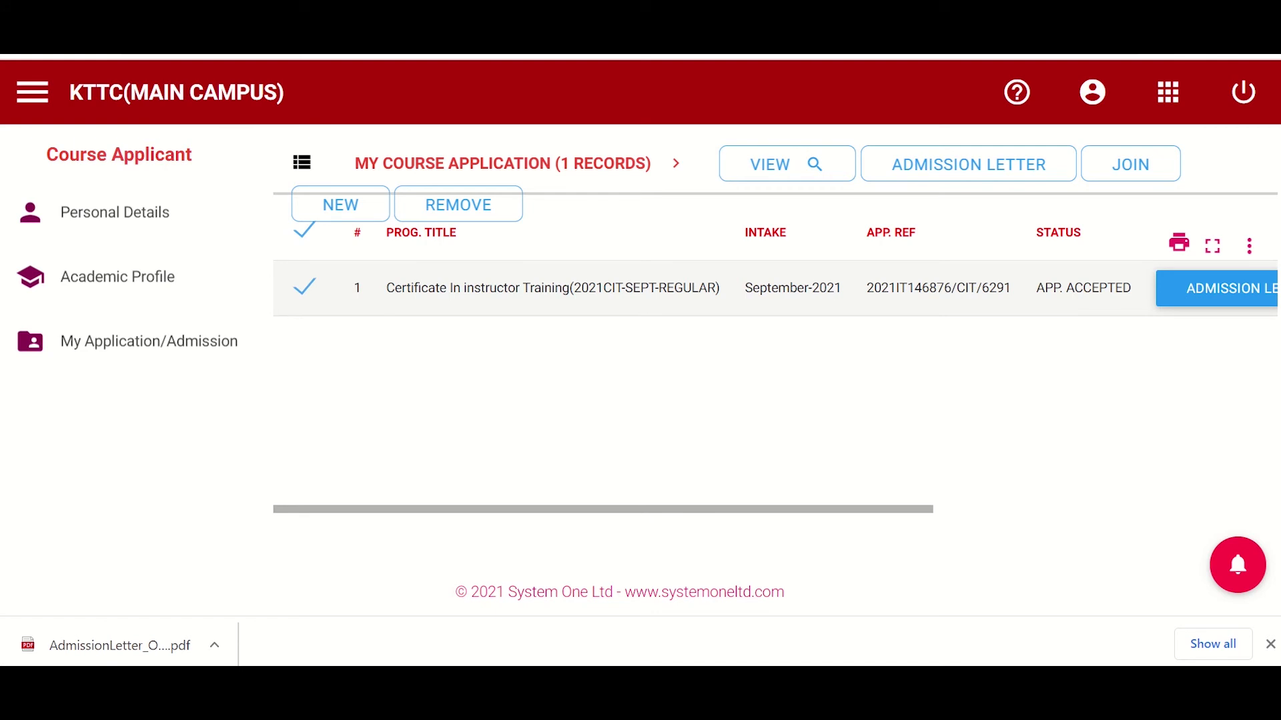
{"action": "left_click", "coordinate": [1119, 170]}
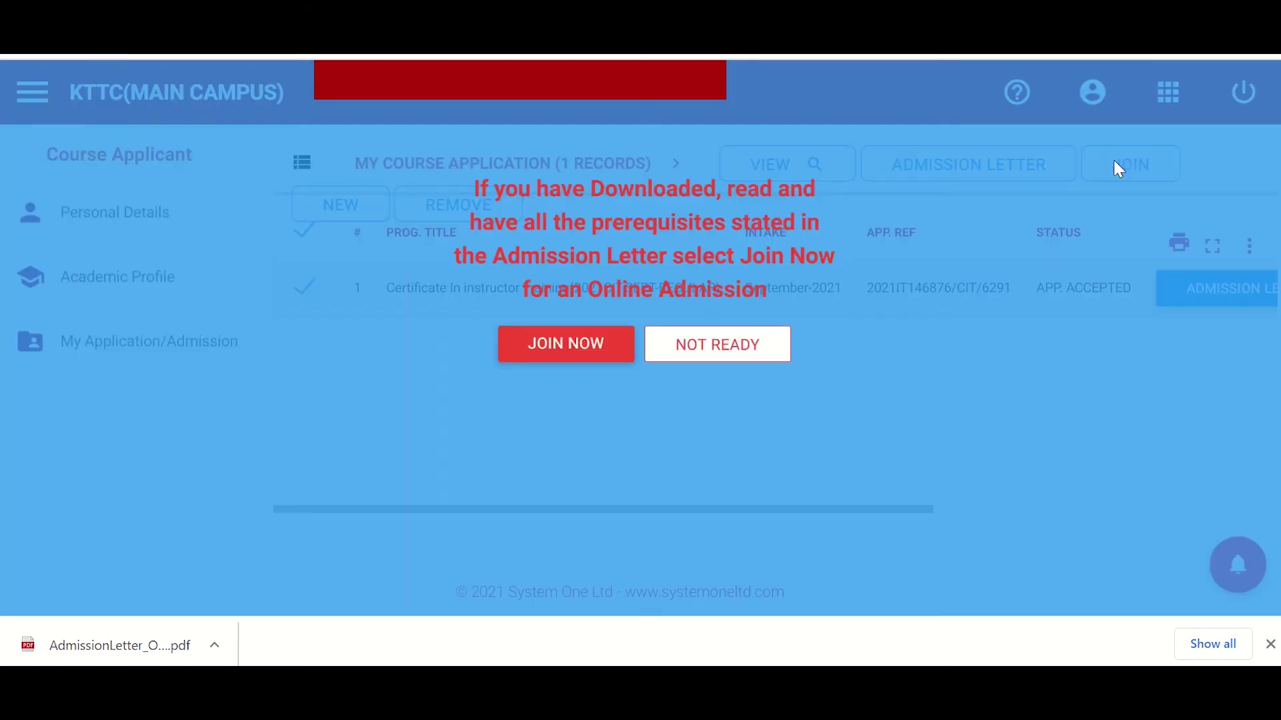
Step: Confirm joining to open the Online Admission form and scroll through its sections
{"action": "left_click", "coordinate": [561, 344]}
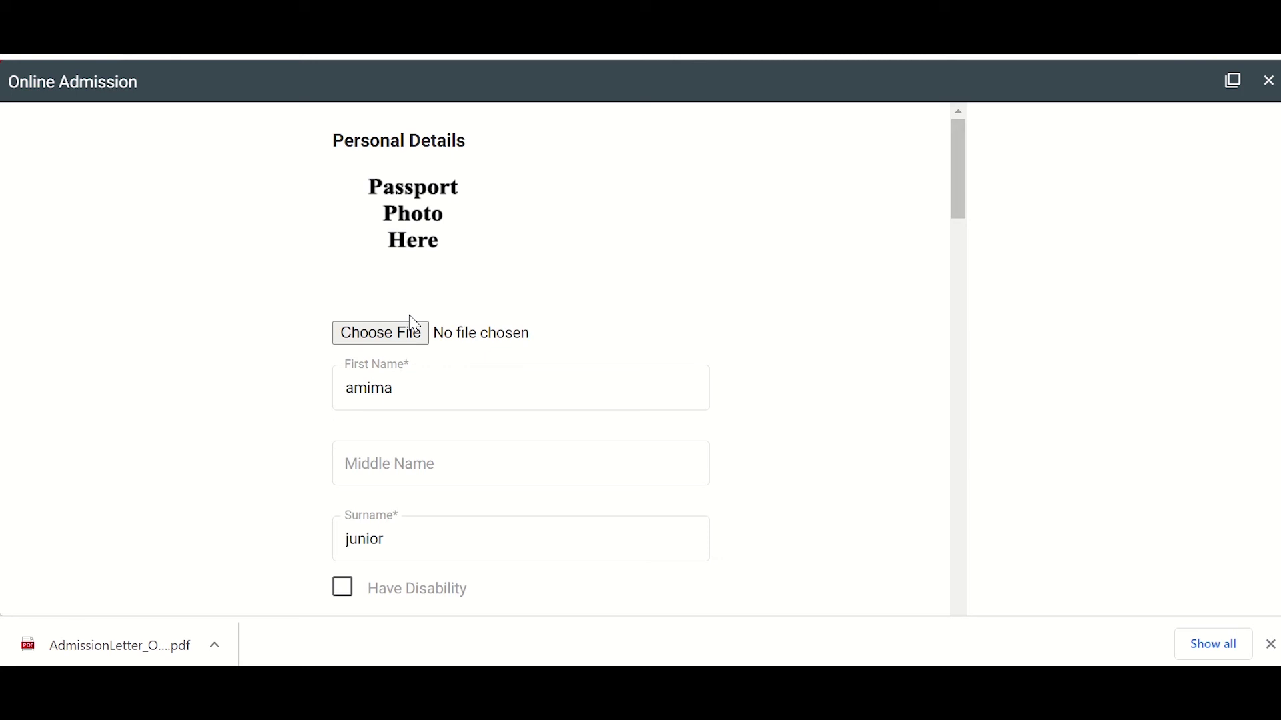
{"action": "scroll", "coordinate": [414, 347], "scroll_direction": "down", "scroll_amount": 3}
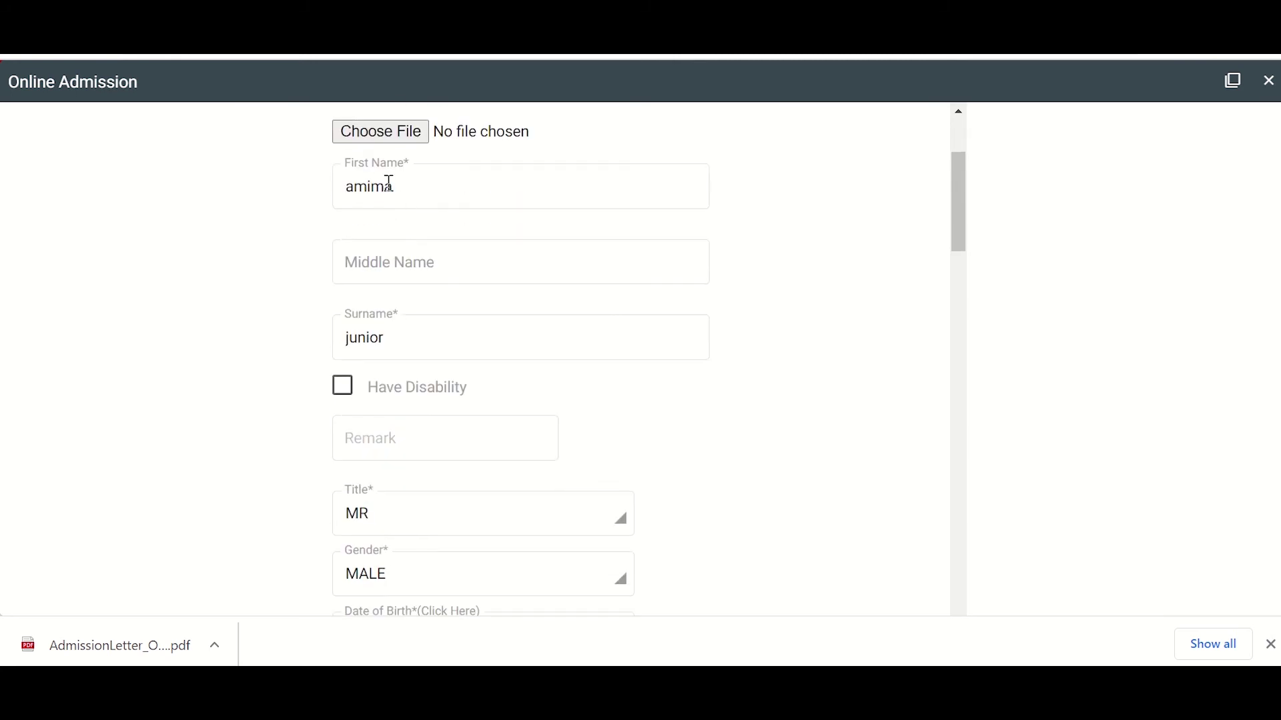
{"action": "scroll", "coordinate": [372, 394], "scroll_direction": "down", "scroll_amount": 3}
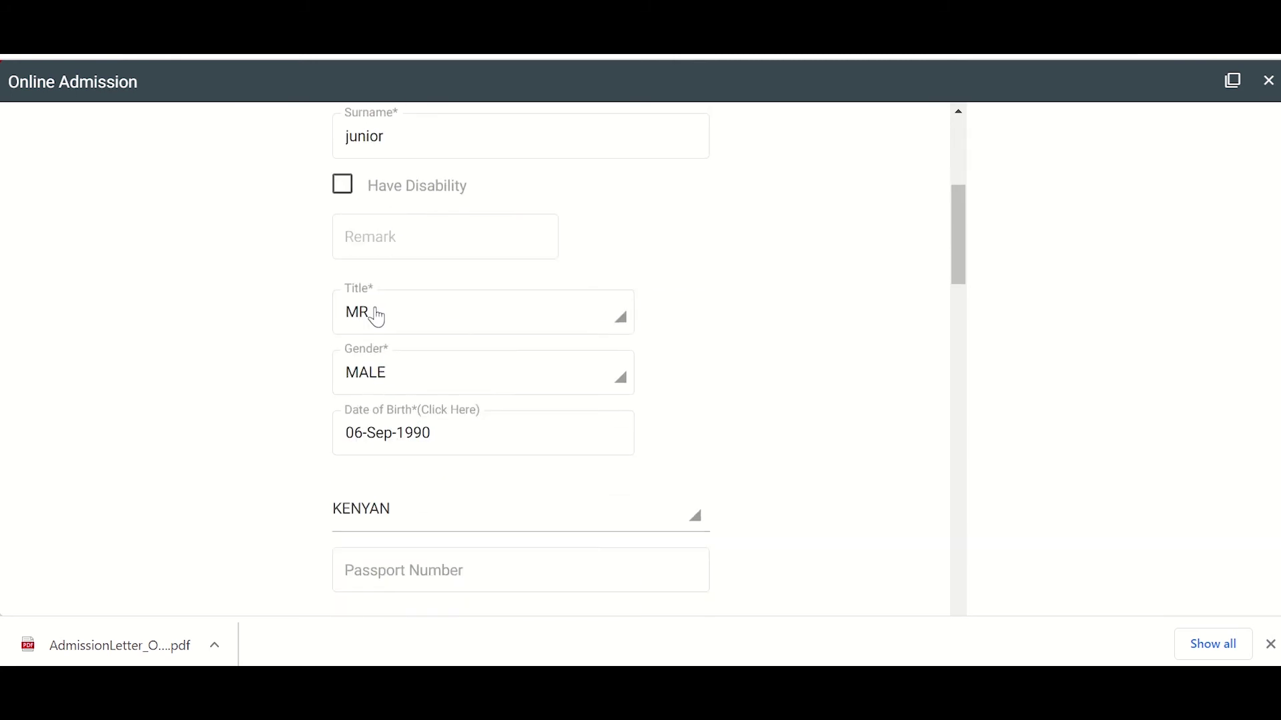
{"action": "scroll", "coordinate": [382, 403], "scroll_direction": "down", "scroll_amount": 3}
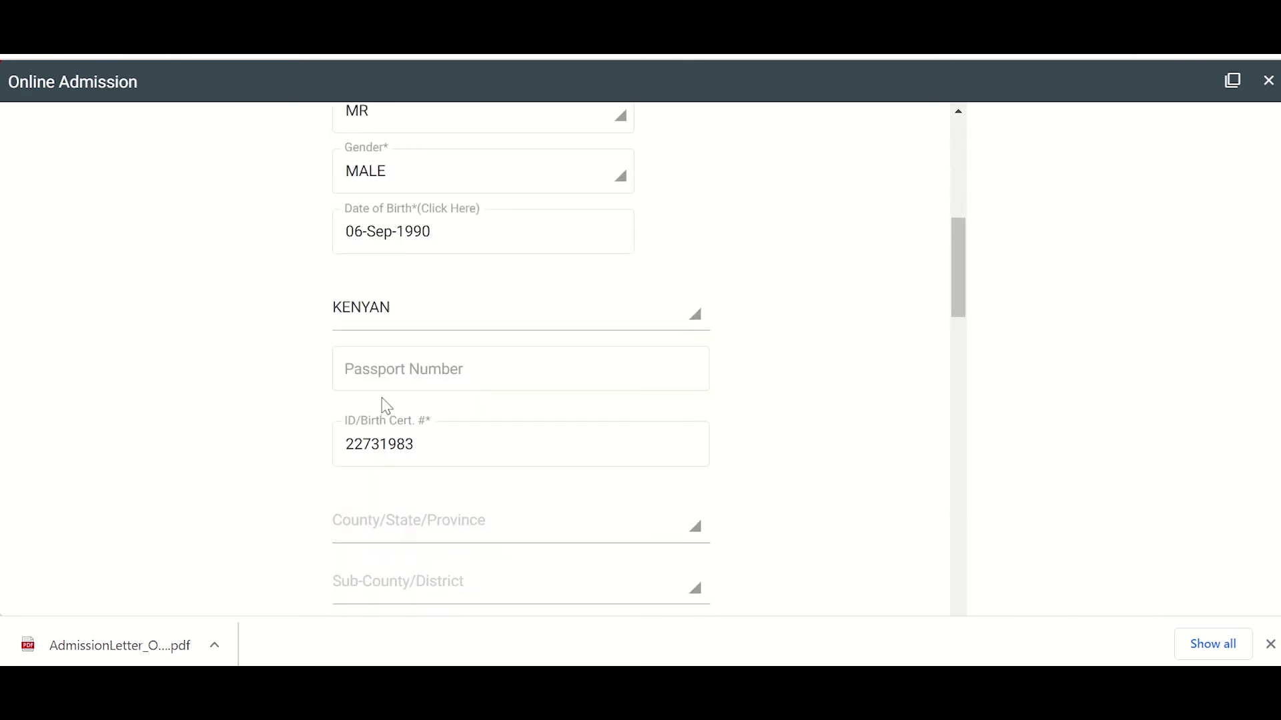
{"action": "scroll", "coordinate": [416, 366], "scroll_direction": "down", "scroll_amount": 13}
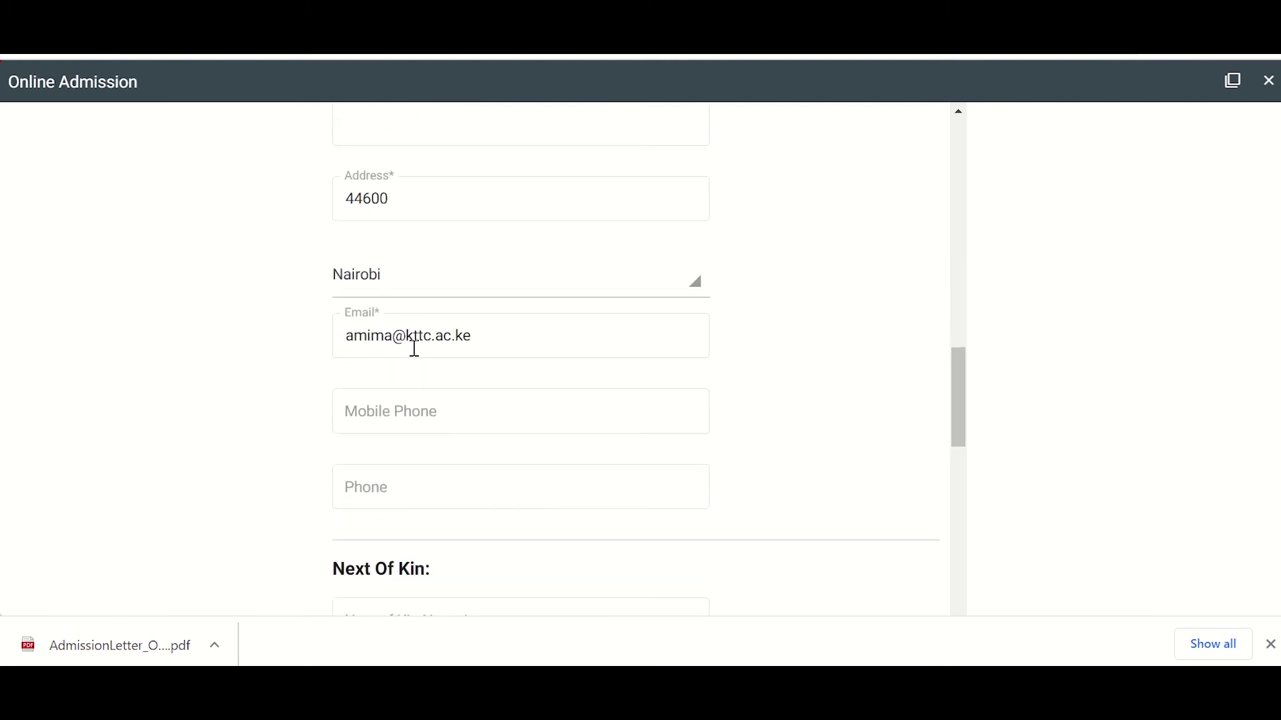
{"action": "scroll", "coordinate": [417, 334], "scroll_direction": "down", "scroll_amount": 2}
{"action": "scroll", "coordinate": [441, 399], "scroll_direction": "down", "scroll_amount": 2}
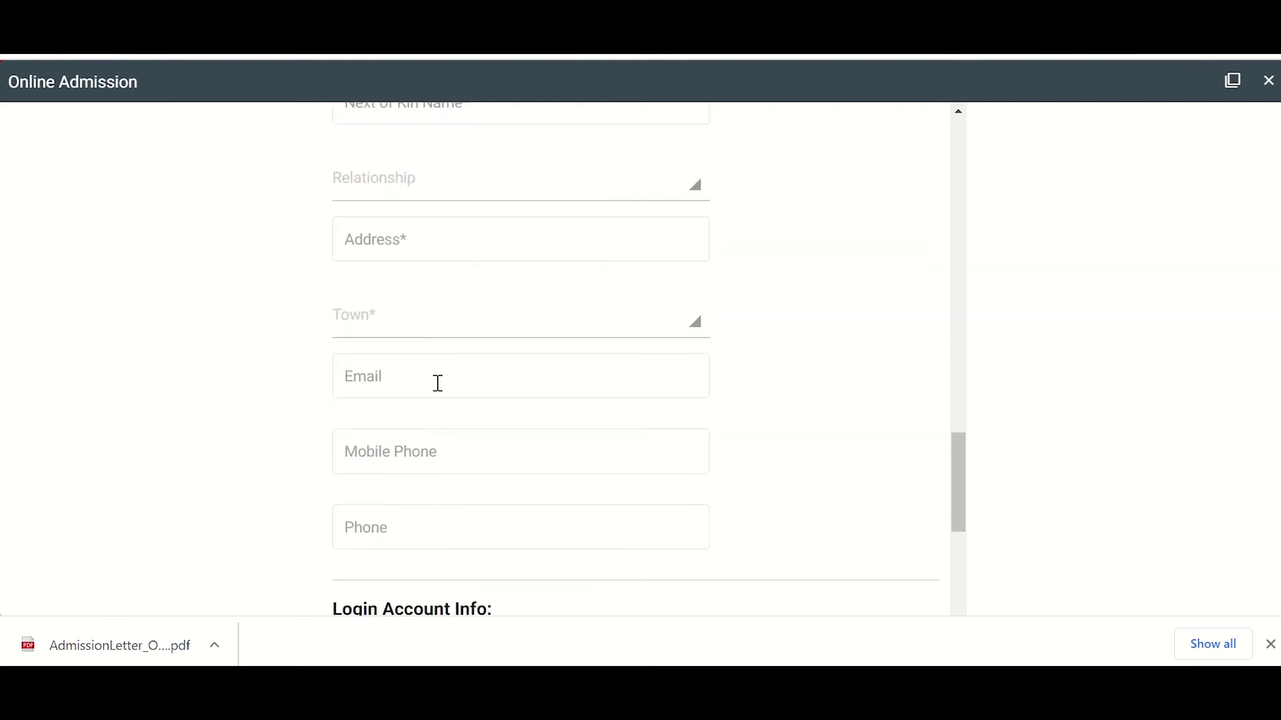
{"action": "scroll", "coordinate": [437, 382], "scroll_direction": "up", "scroll_amount": 5}
Step: Enter the next of kin's name, relationship Brother and town Nairobi
{"action": "left_click", "coordinate": [462, 409]}
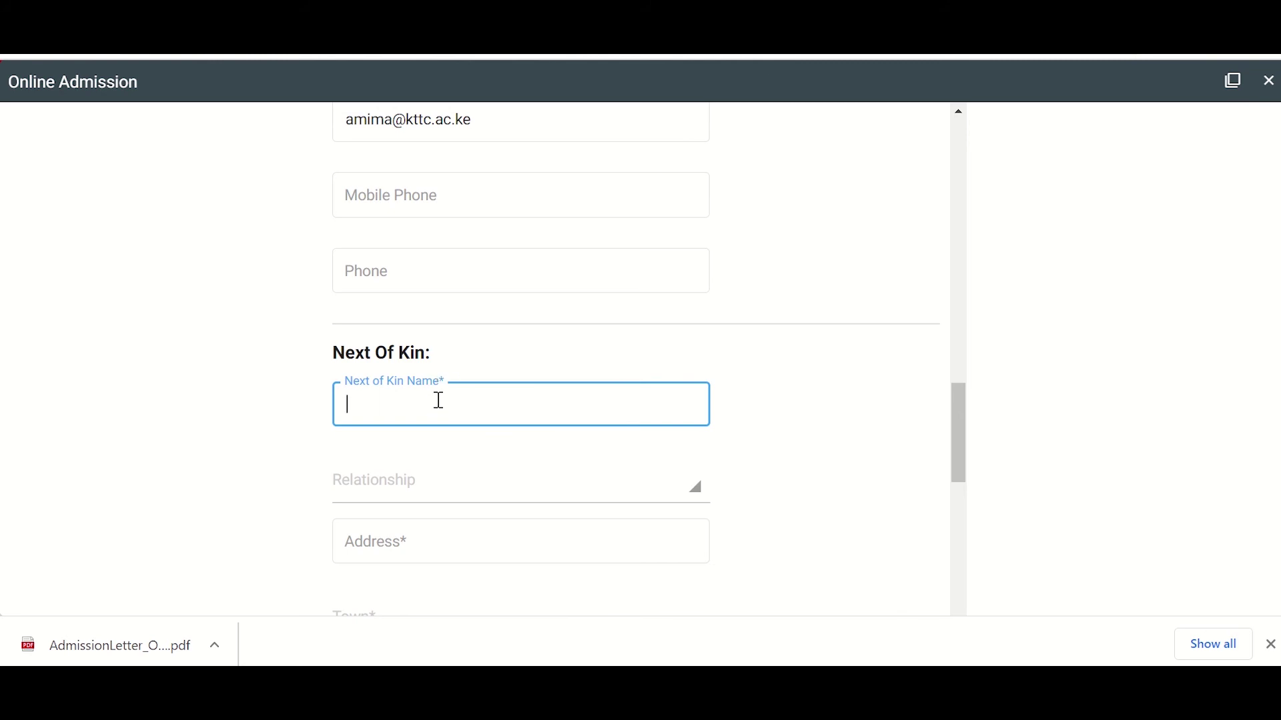
{"action": "scroll", "coordinate": [439, 408], "scroll_direction": "down", "scroll_amount": 3}
{"action": "type", "text": "Kamau"}
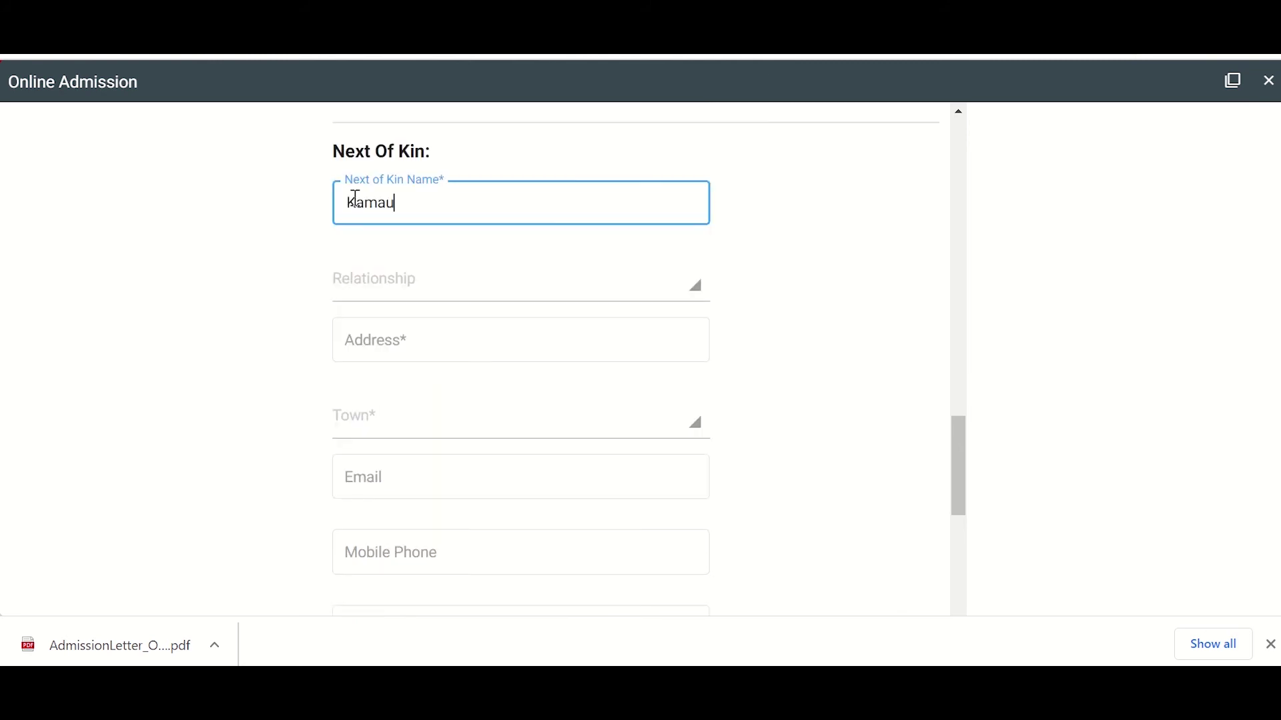
{"action": "left_click", "coordinate": [406, 293]}
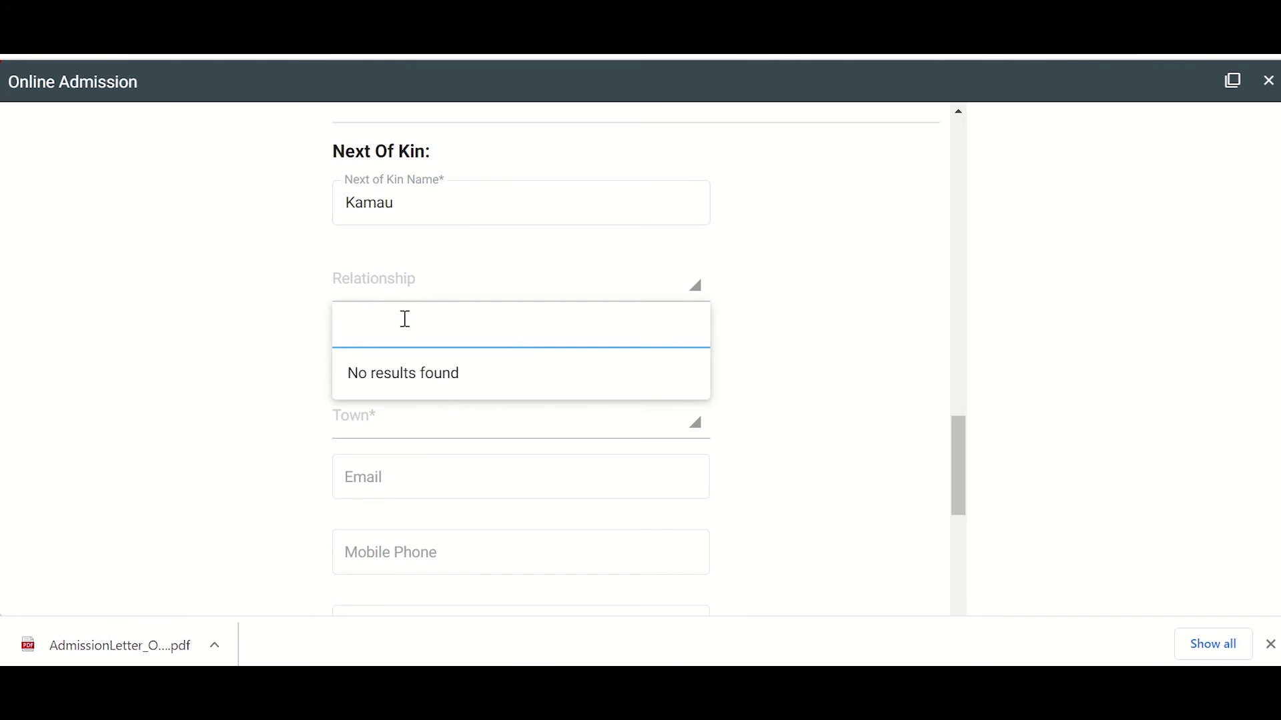
{"action": "type", "text": "N"}
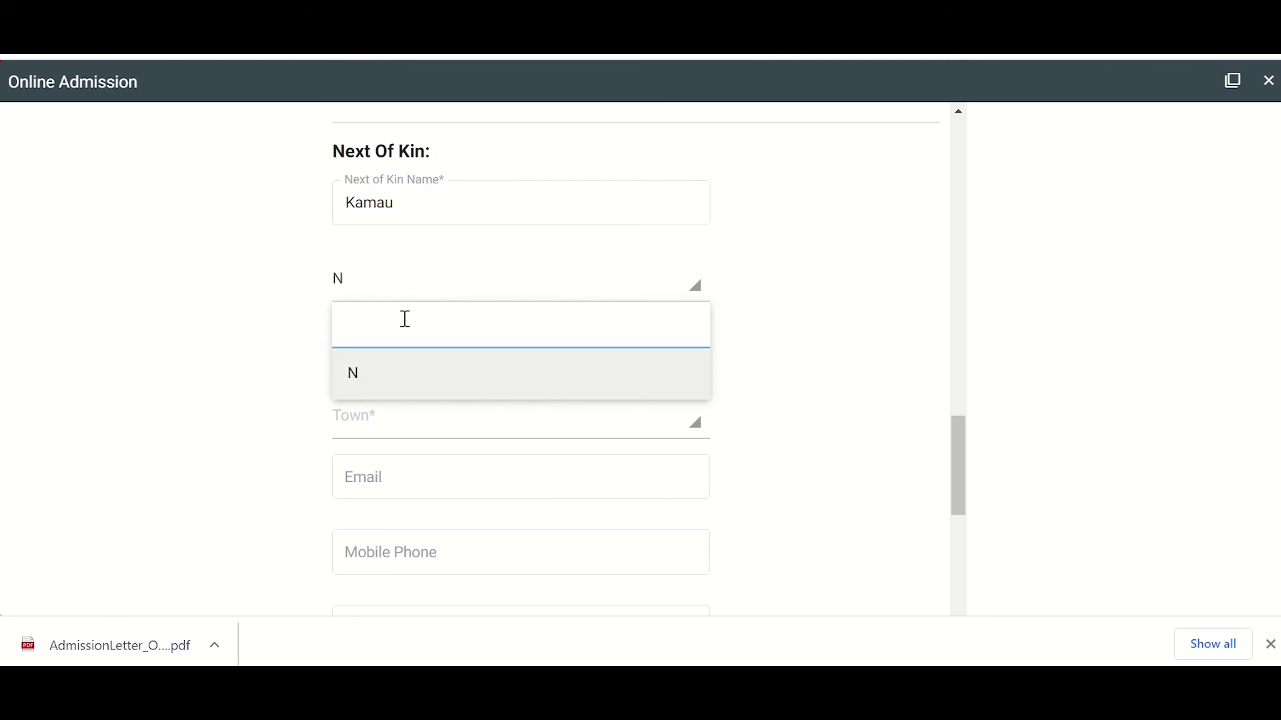
{"action": "type", "text": "Brother"}
{"action": "left_click", "coordinate": [369, 427]}
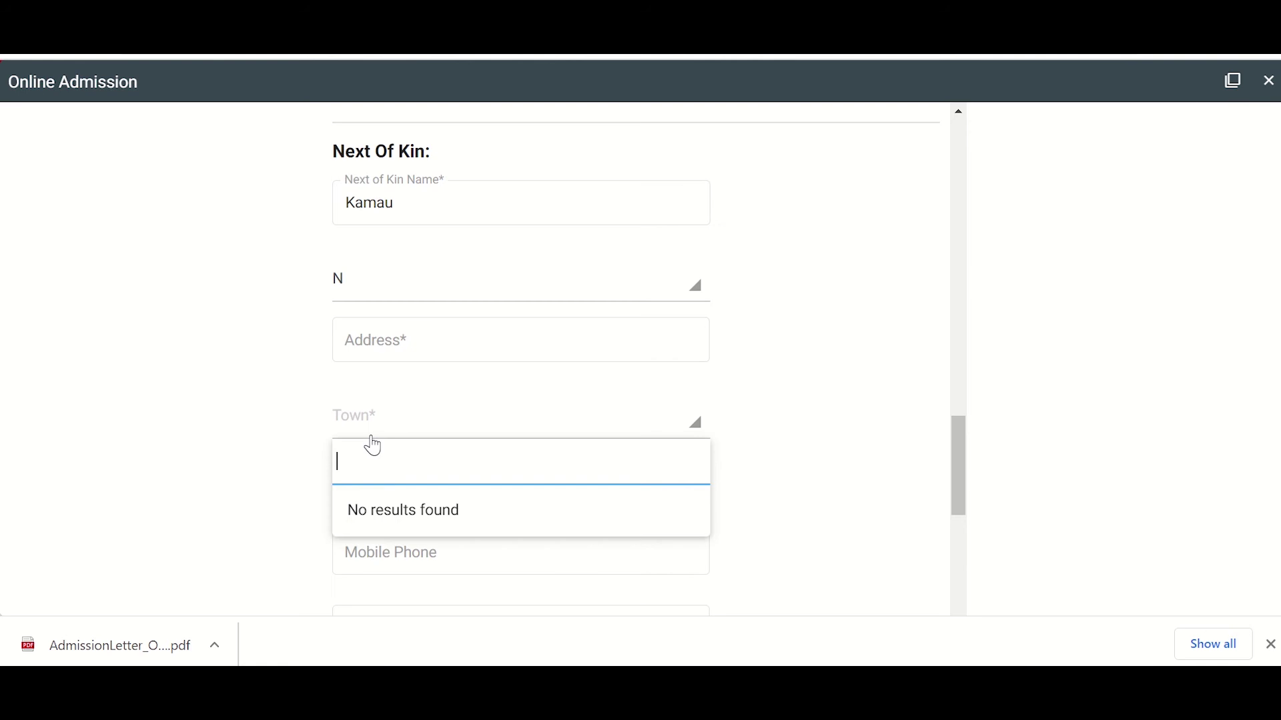
{"action": "type", "text": "NAoro"}
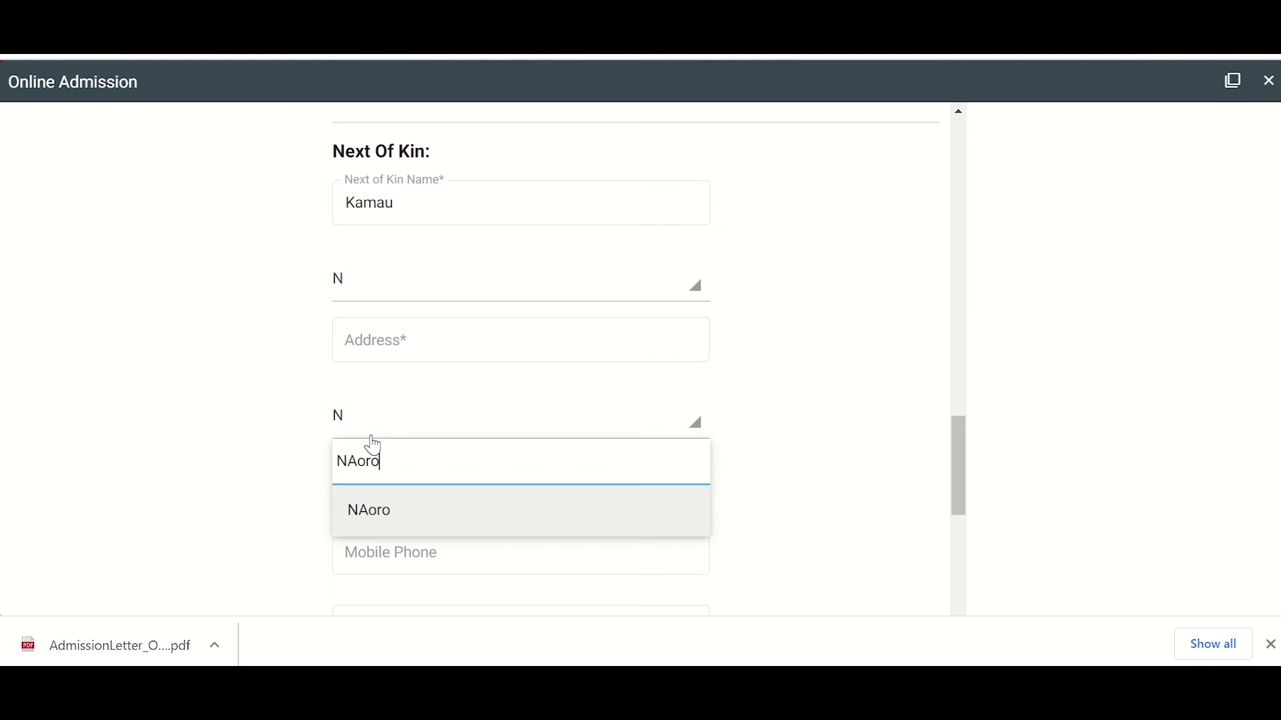
{"action": "type", "text": "bi"}
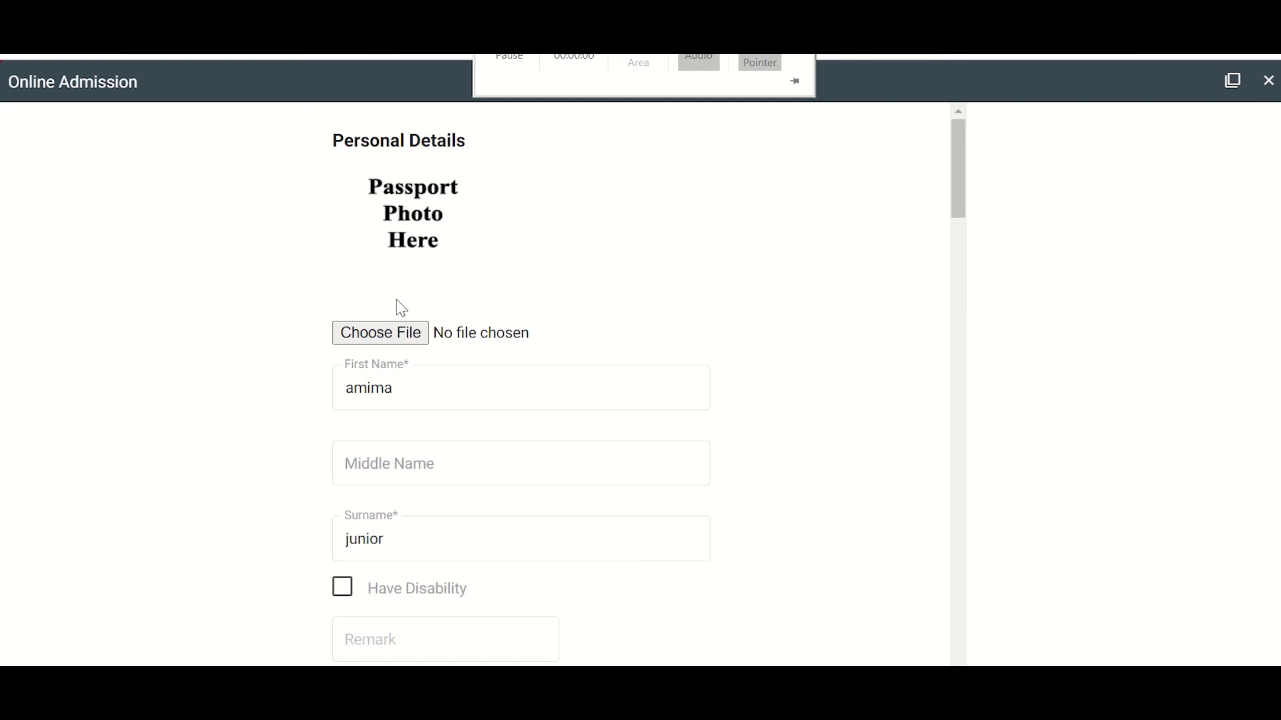
Step: Edit the contact address field and move down to the attachments and SAVE button
{"action": "scroll", "coordinate": [402, 331], "scroll_direction": "down", "scroll_amount": 8}
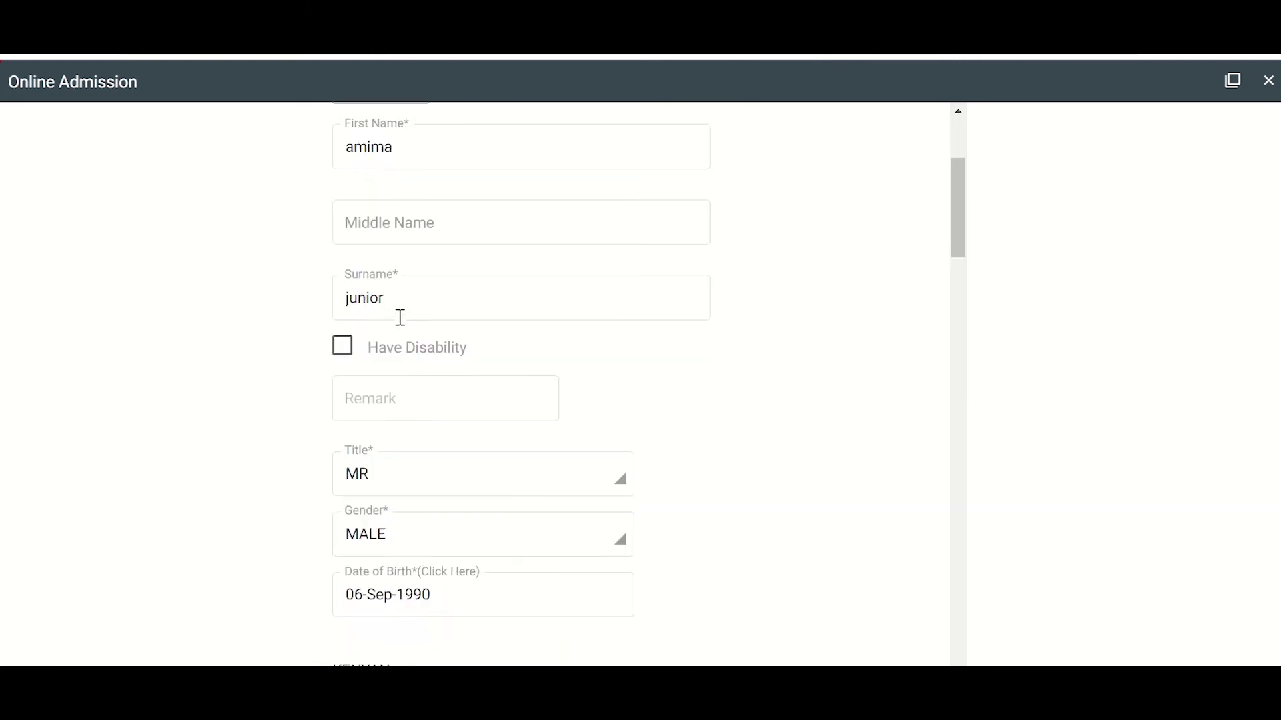
{"action": "scroll", "coordinate": [402, 327], "scroll_direction": "down", "scroll_amount": 10}
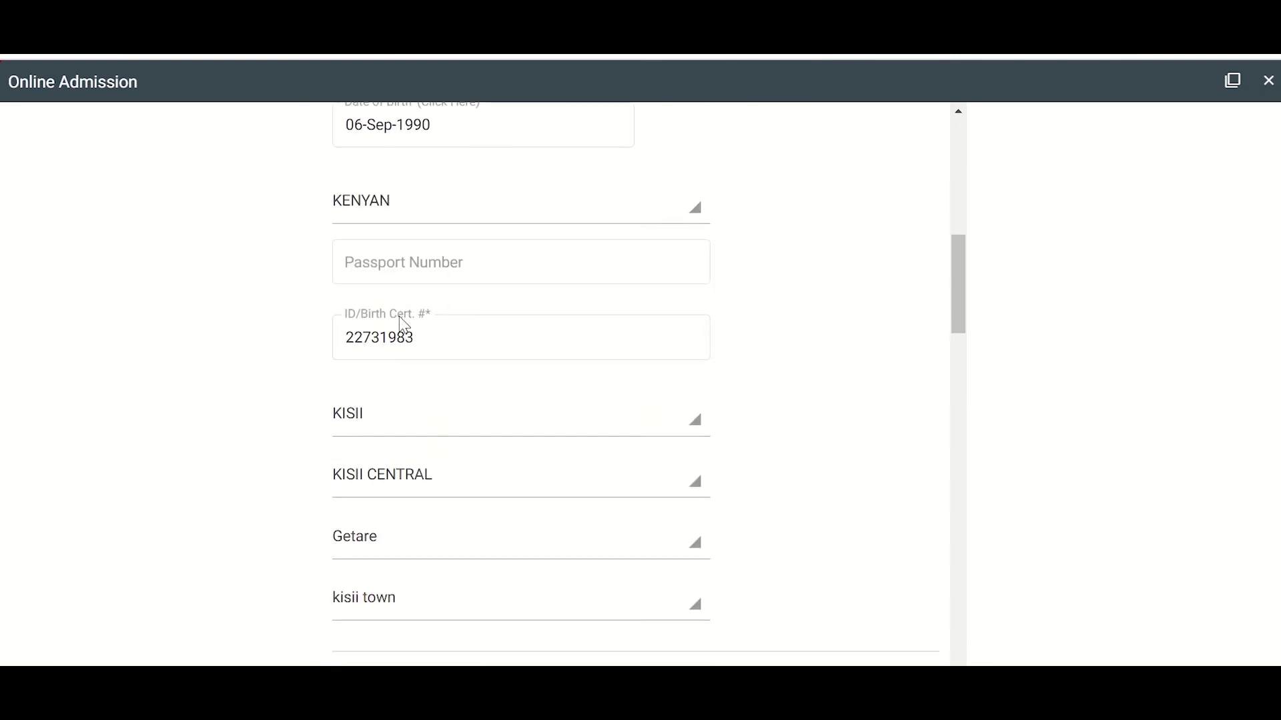
{"action": "scroll", "coordinate": [402, 326], "scroll_direction": "down", "scroll_amount": 2}
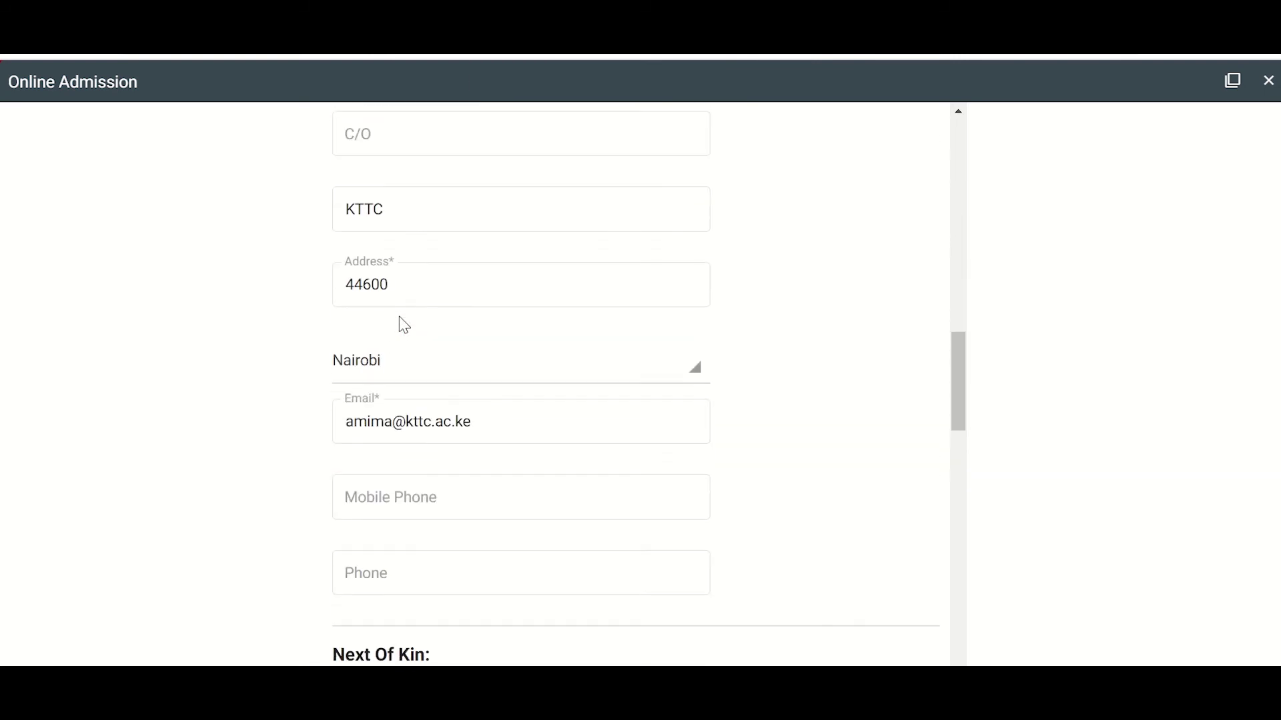
{"action": "scroll", "coordinate": [399, 324], "scroll_direction": "up", "scroll_amount": 2}
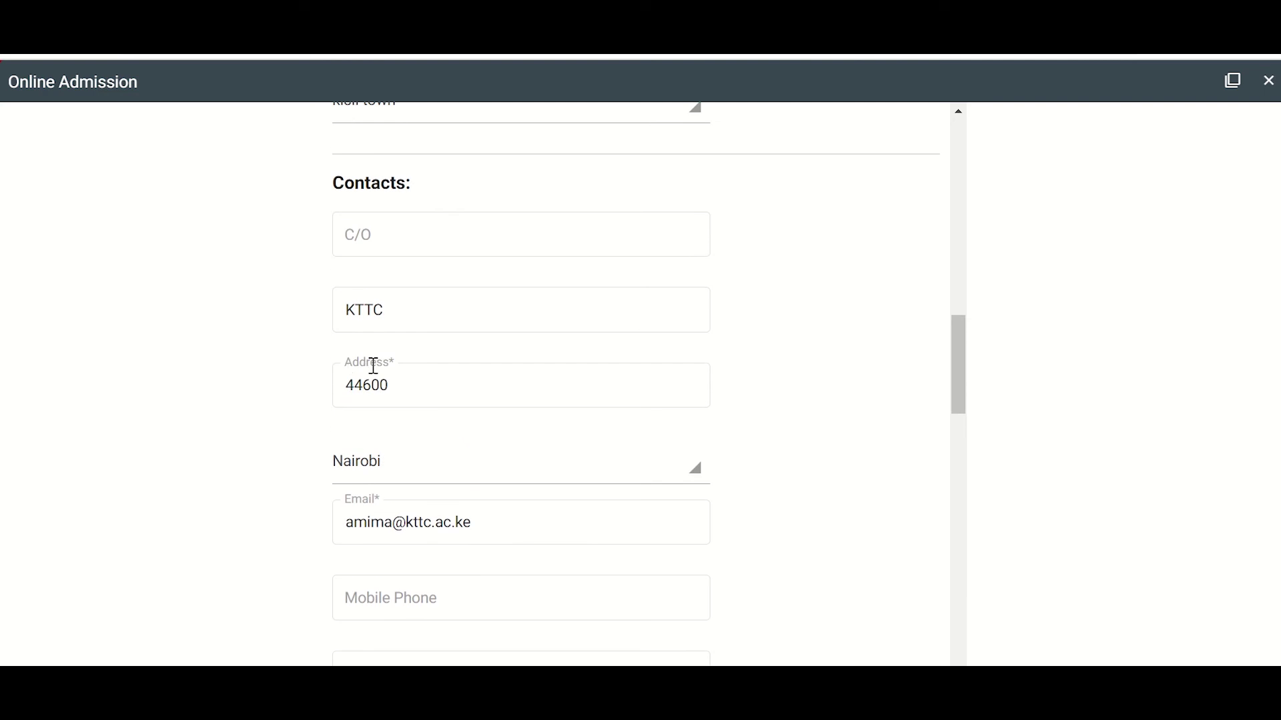
{"action": "left_click_drag", "start_coordinate": [374, 365], "coordinate": [399, 367]}
{"action": "left_click", "coordinate": [445, 395]}
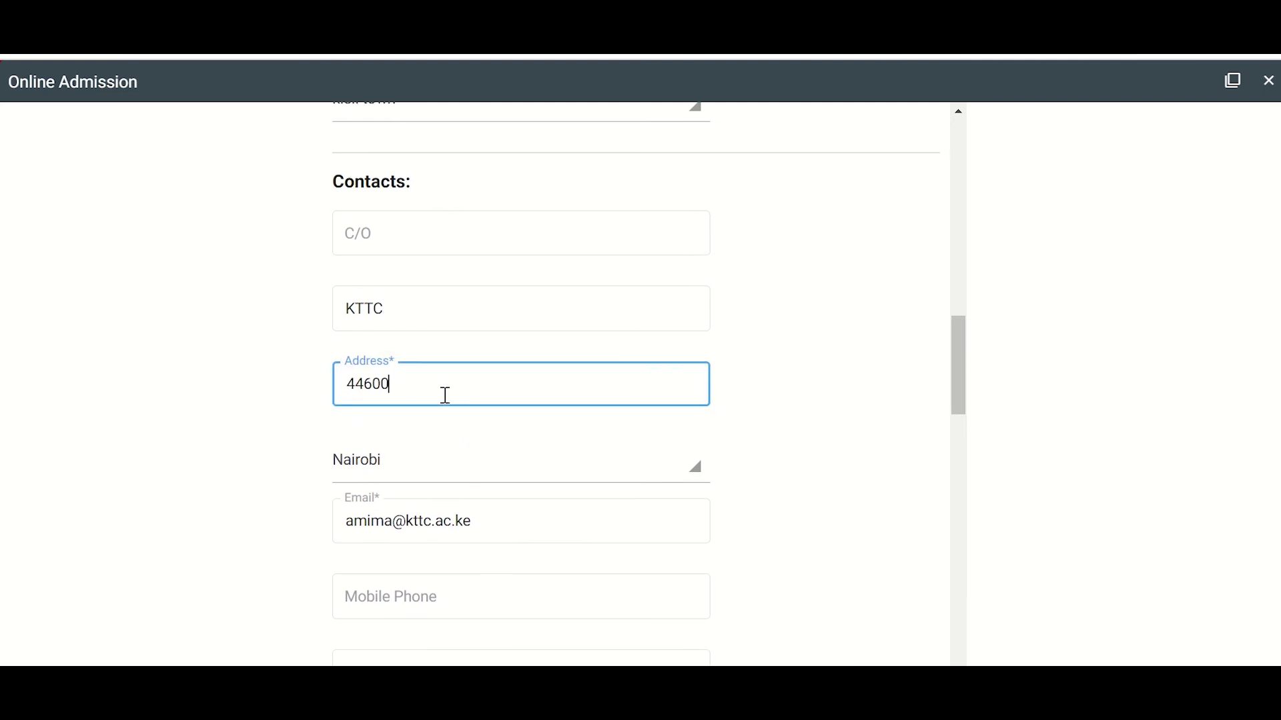
{"action": "scroll", "coordinate": [444, 394], "scroll_direction": "down", "scroll_amount": 7}
{"action": "scroll", "coordinate": [444, 397], "scroll_direction": "up", "scroll_amount": 3}
{"action": "scroll", "coordinate": [446, 382], "scroll_direction": "down", "scroll_amount": 5}
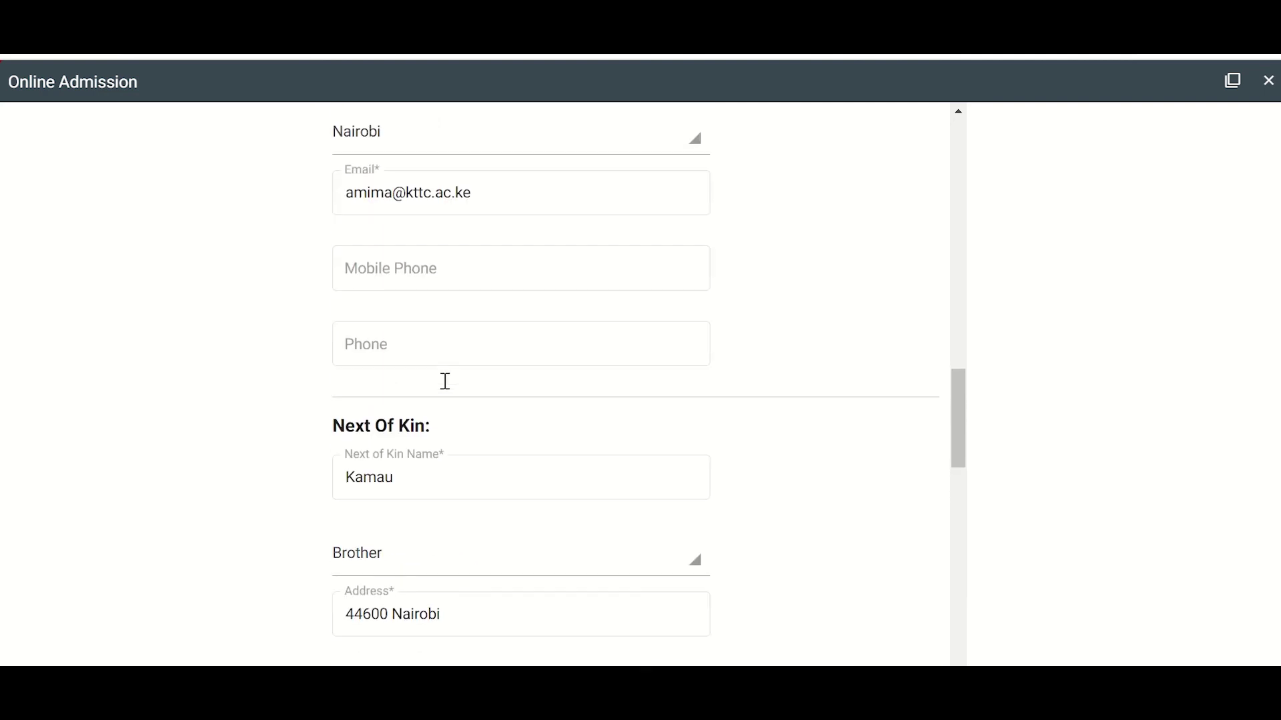
{"action": "scroll", "coordinate": [446, 382], "scroll_direction": "down", "scroll_amount": 6}
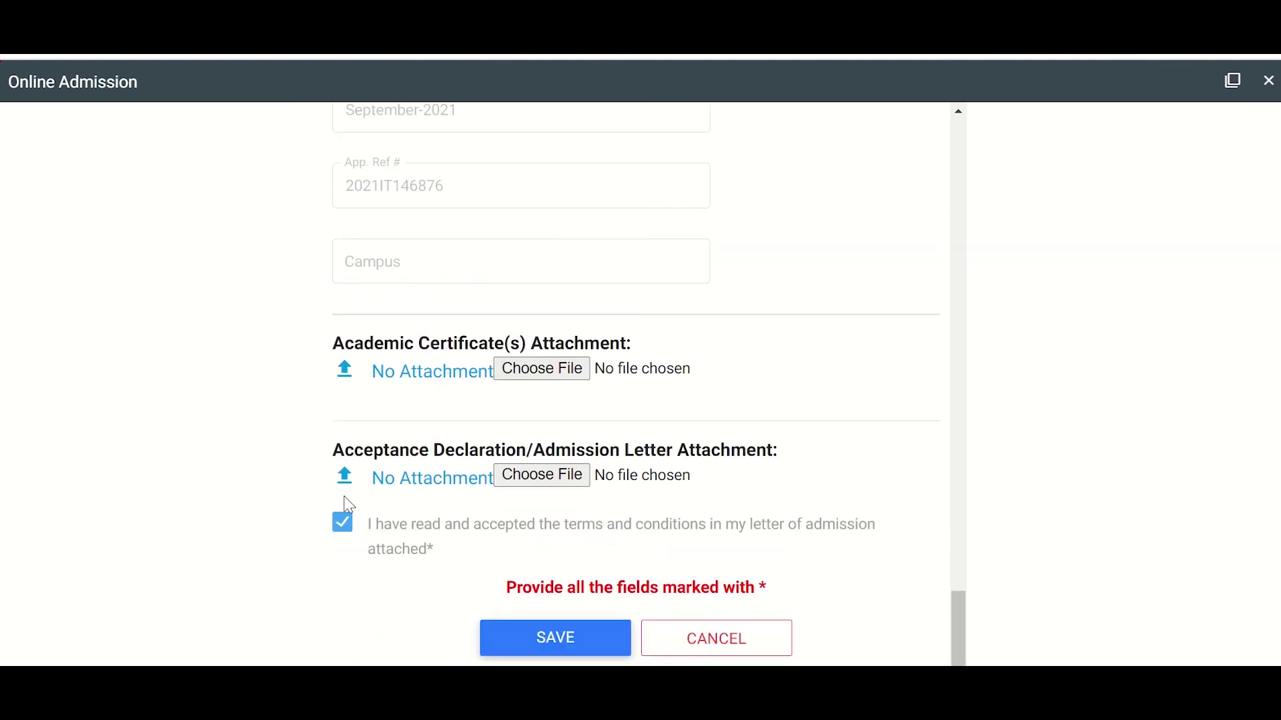
Step: Tick the terms and conditions acceptance checkbox
{"action": "left_click", "coordinate": [343, 524]}
{"action": "left_click", "coordinate": [344, 530]}
{"action": "left_click", "coordinate": [343, 527]}
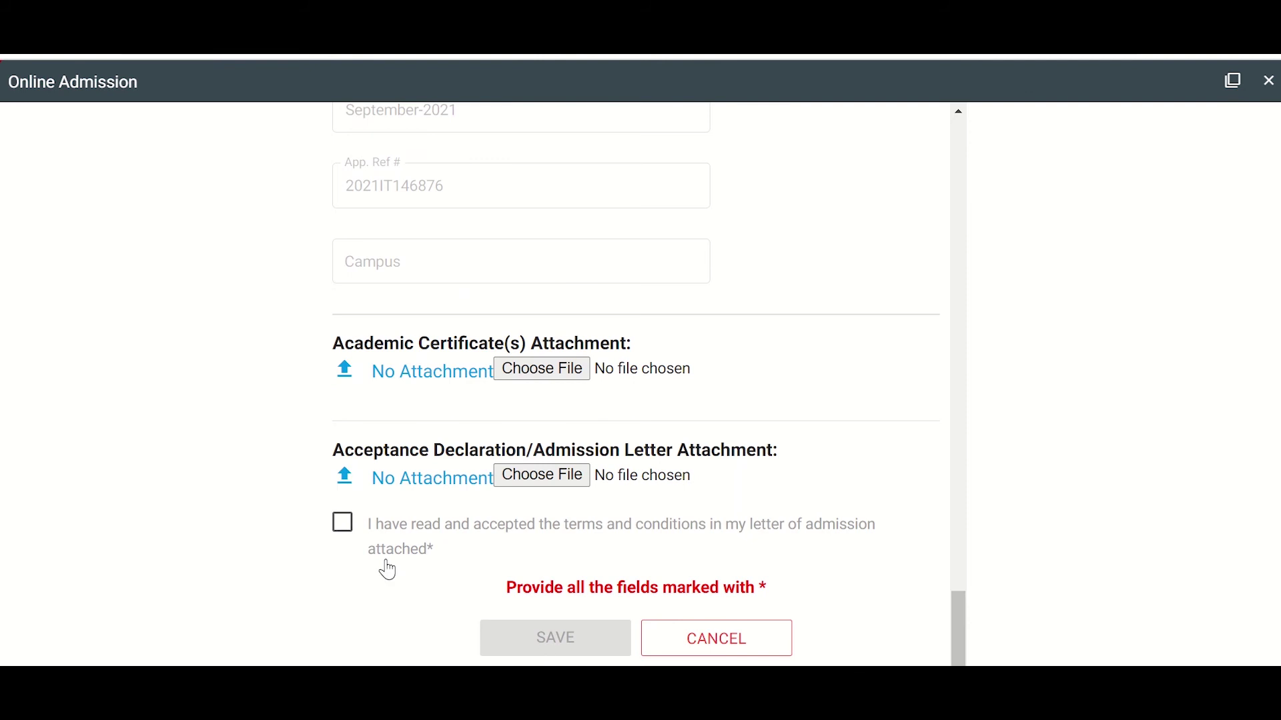
{"action": "left_click", "coordinate": [342, 523]}
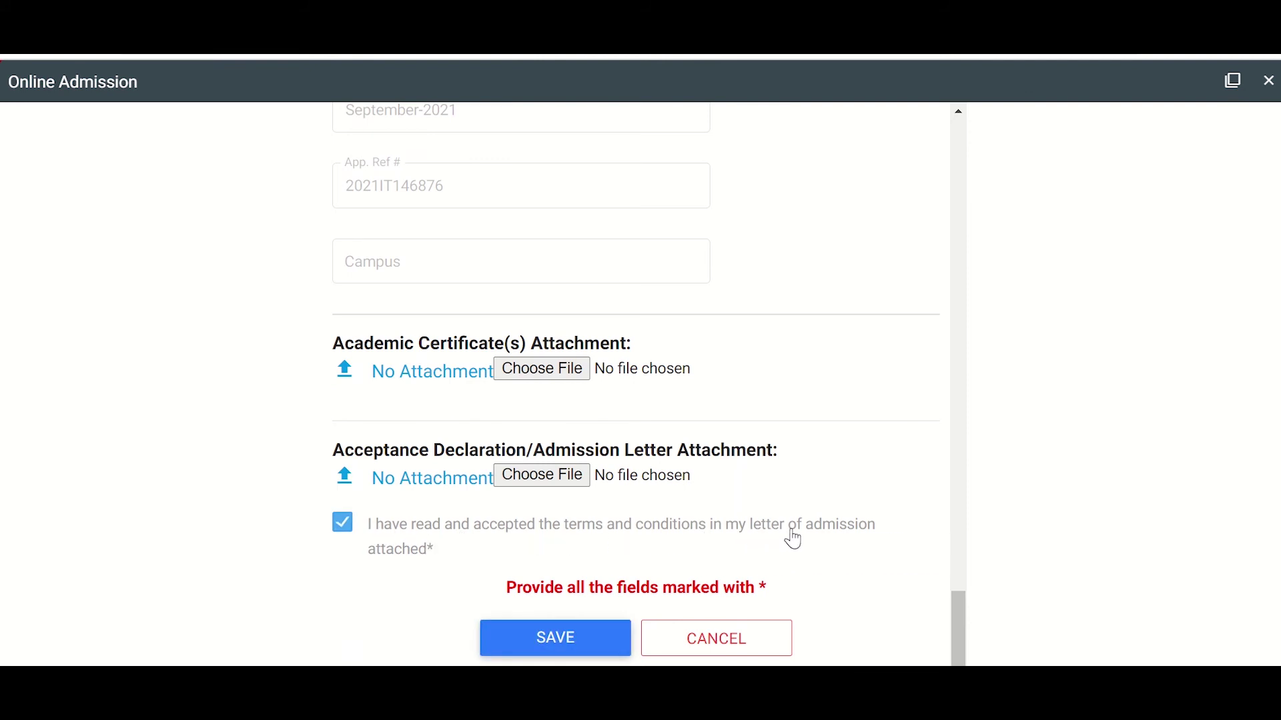
{"action": "left_click", "coordinate": [377, 559]}
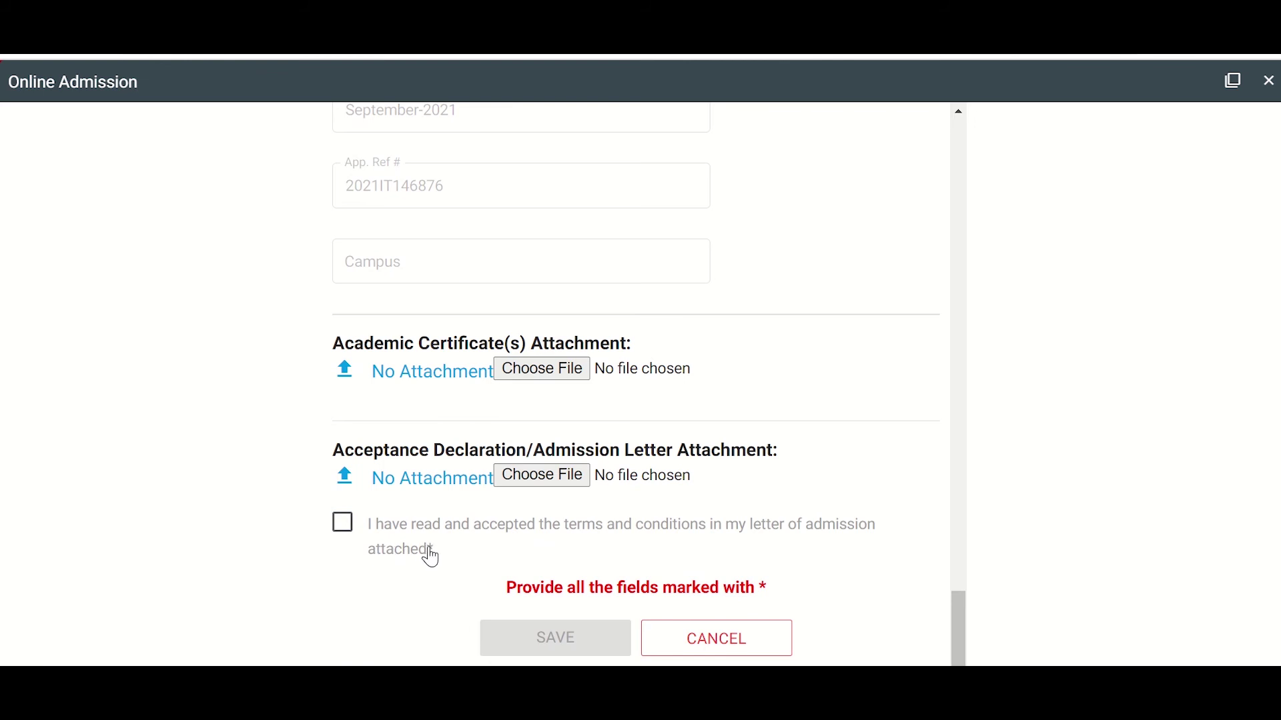
{"action": "left_click", "coordinate": [341, 529]}
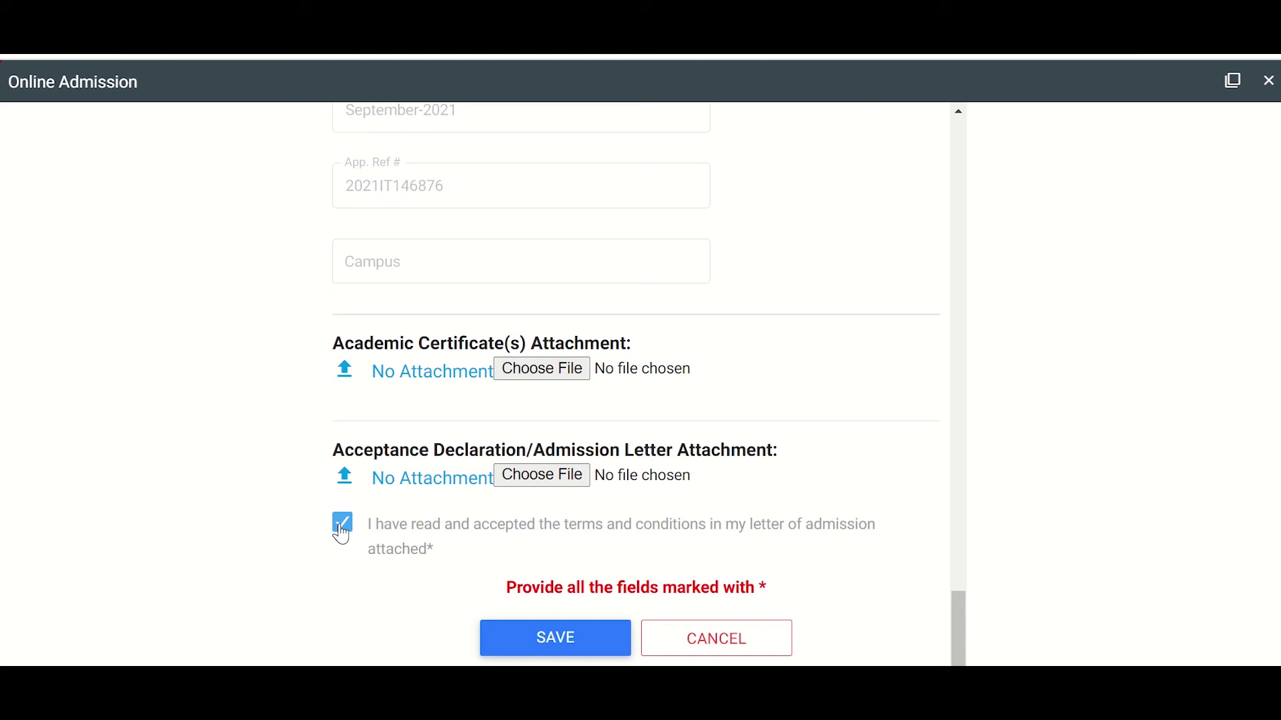
Step: Attach AdmissionLetter_Out from the Desktop as the admission letter
{"action": "left_click", "coordinate": [547, 483]}
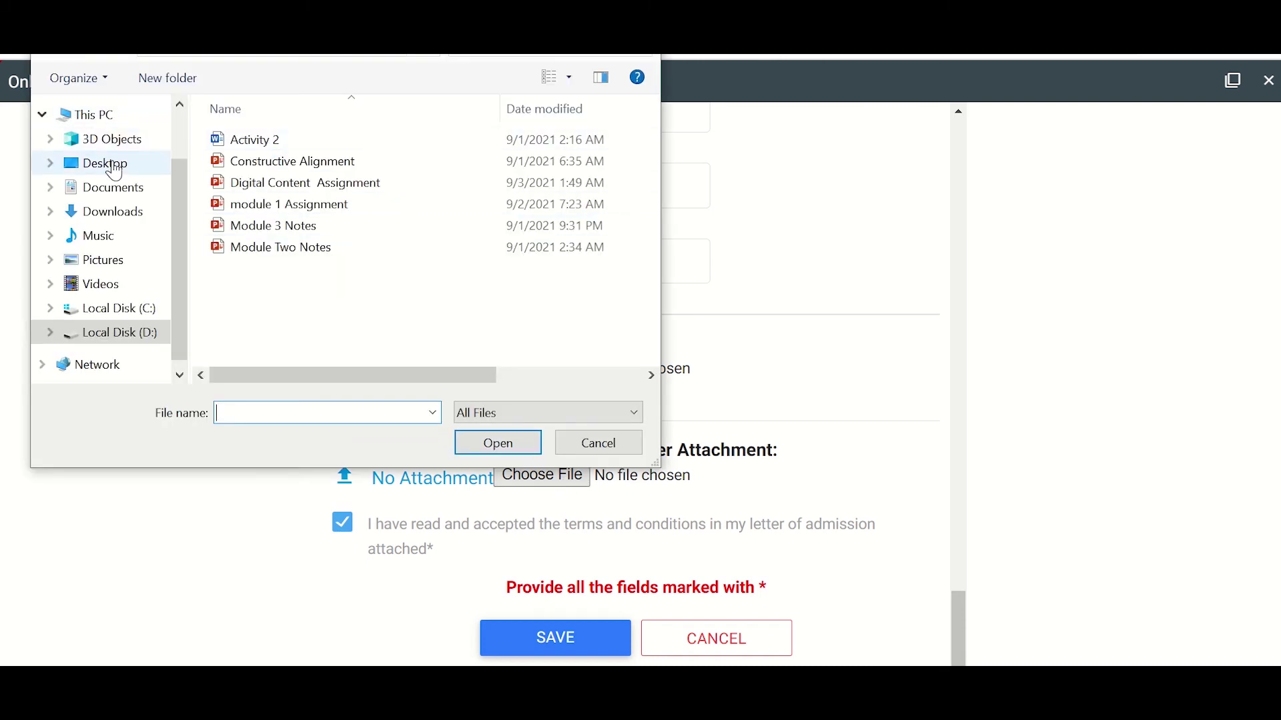
{"action": "left_click", "coordinate": [78, 162]}
{"action": "left_click", "coordinate": [287, 141]}
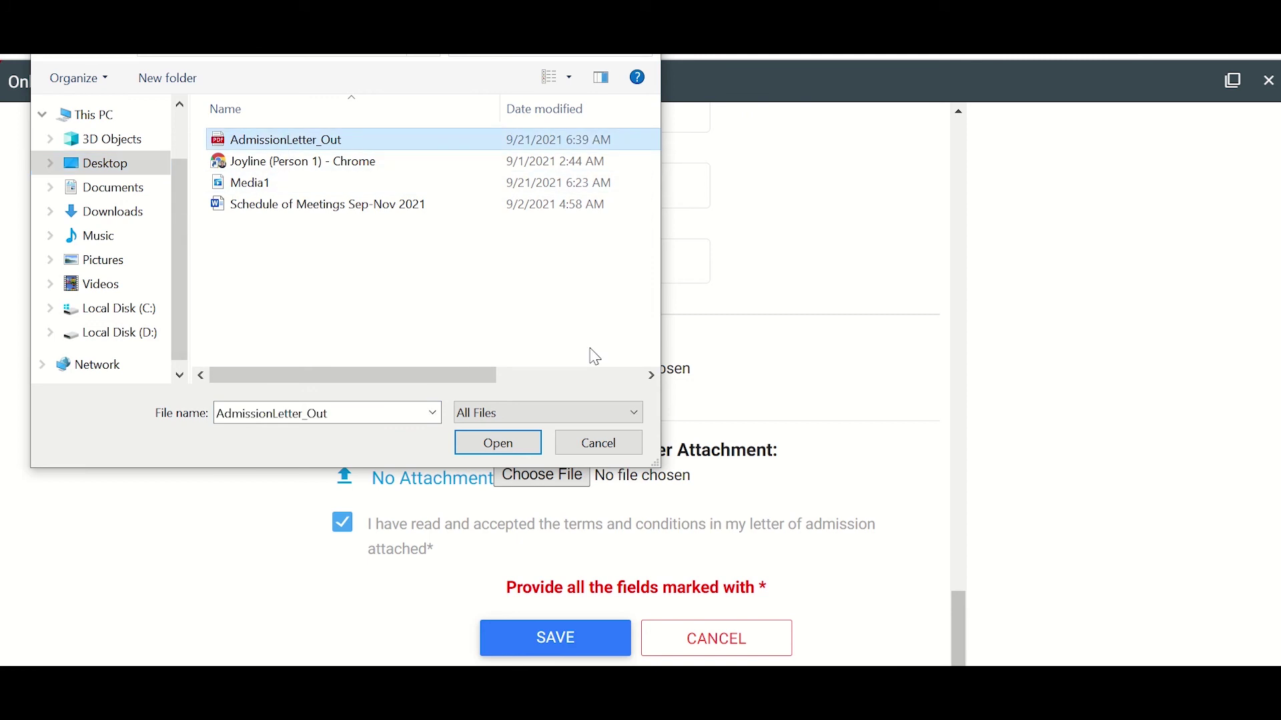
{"action": "left_click", "coordinate": [497, 443]}
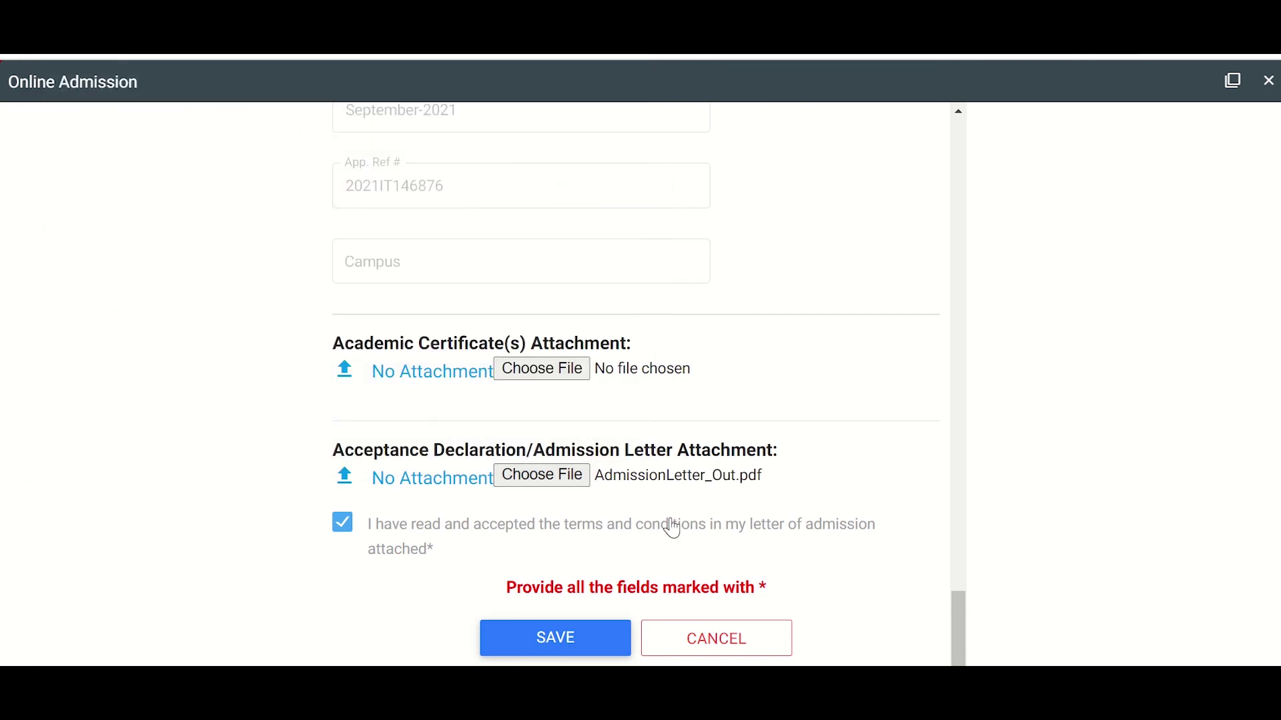
Step: Attach AdmissionLetter_Out as the academic certificate, keeping the terms accepted
{"action": "left_click", "coordinate": [341, 525]}
{"action": "left_click", "coordinate": [343, 523]}
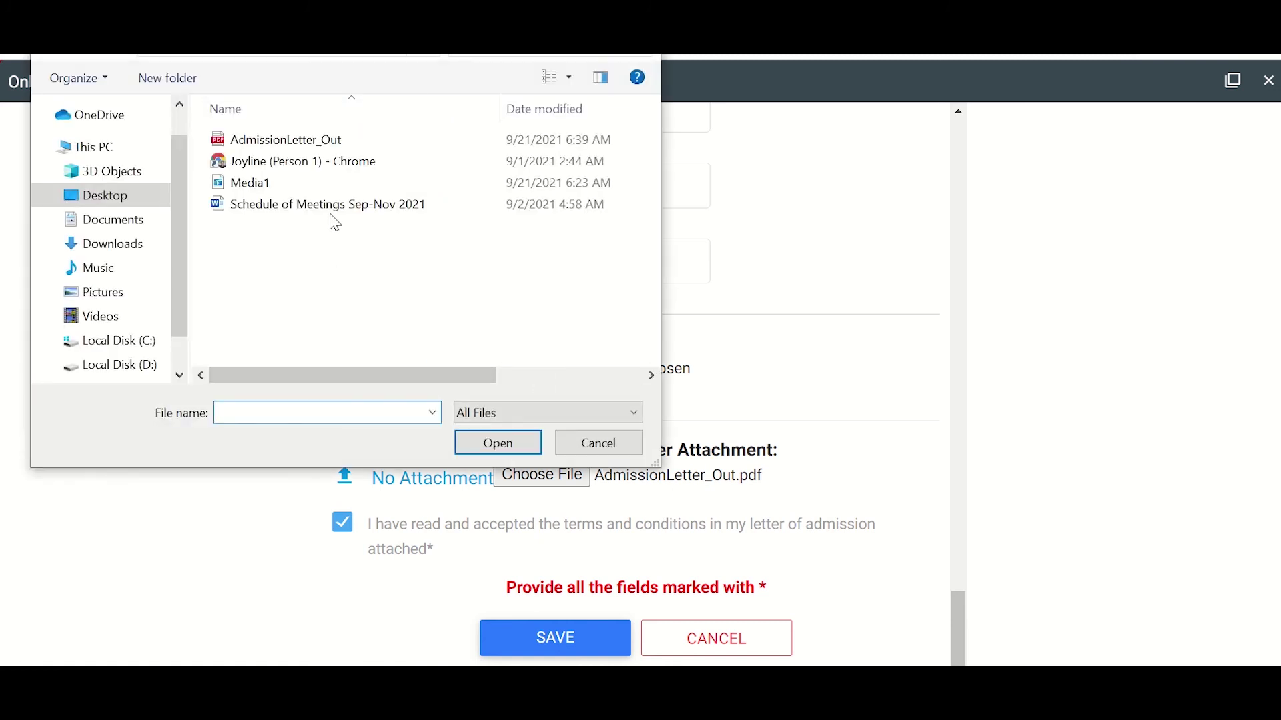
{"action": "left_click", "coordinate": [280, 140]}
{"action": "left_click", "coordinate": [507, 444]}
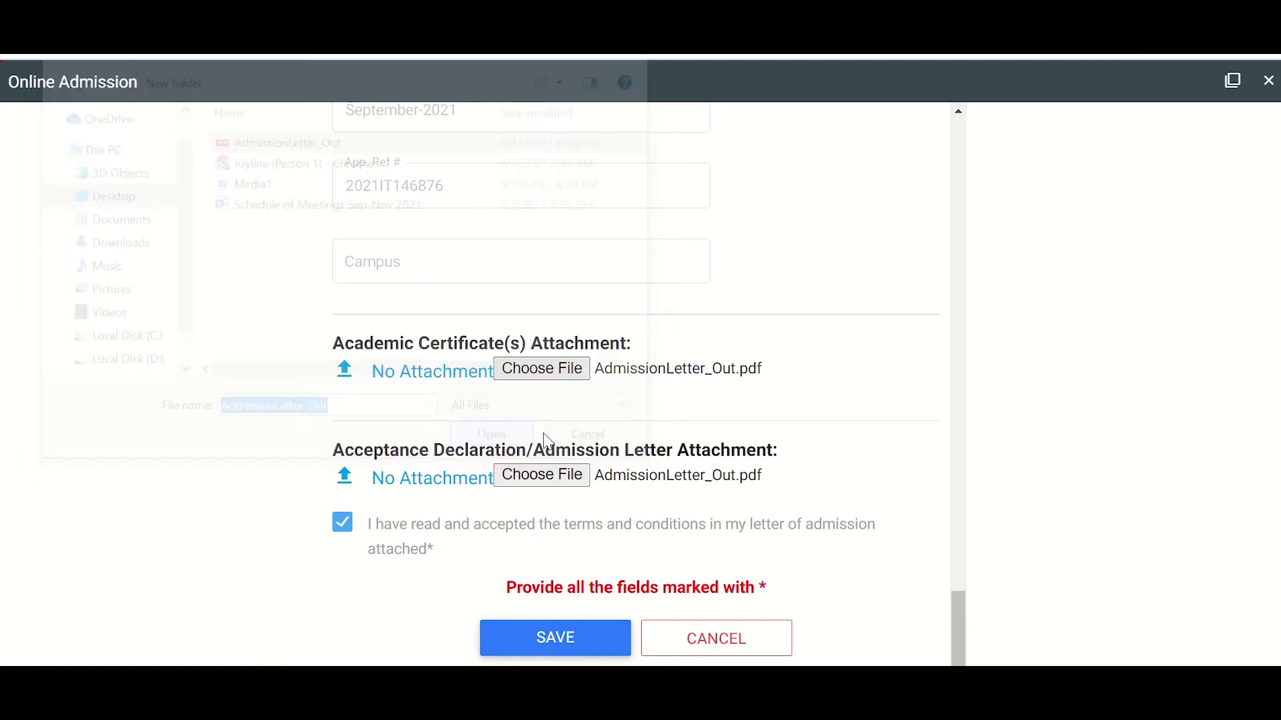
Step: Save the admission form, acknowledge the success message, close the form and sign out
{"action": "left_click", "coordinate": [564, 642]}
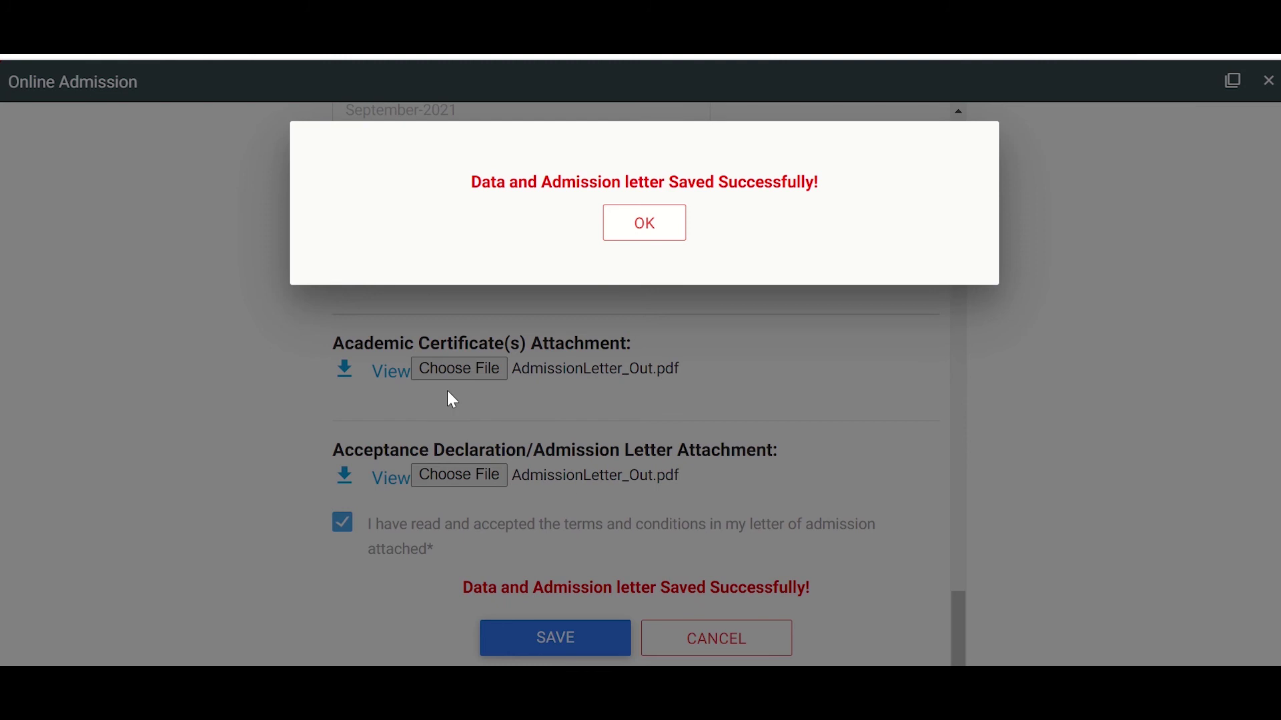
{"action": "left_click", "coordinate": [646, 239]}
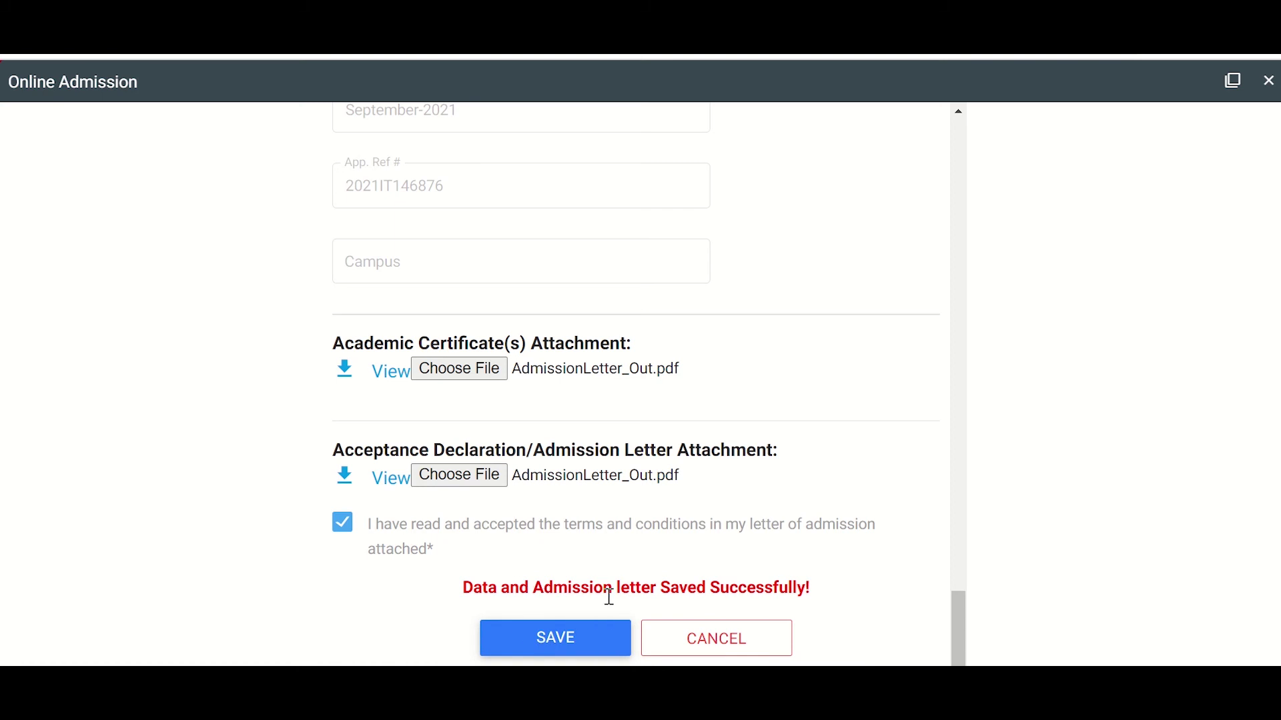
{"action": "left_click", "coordinate": [1269, 82]}
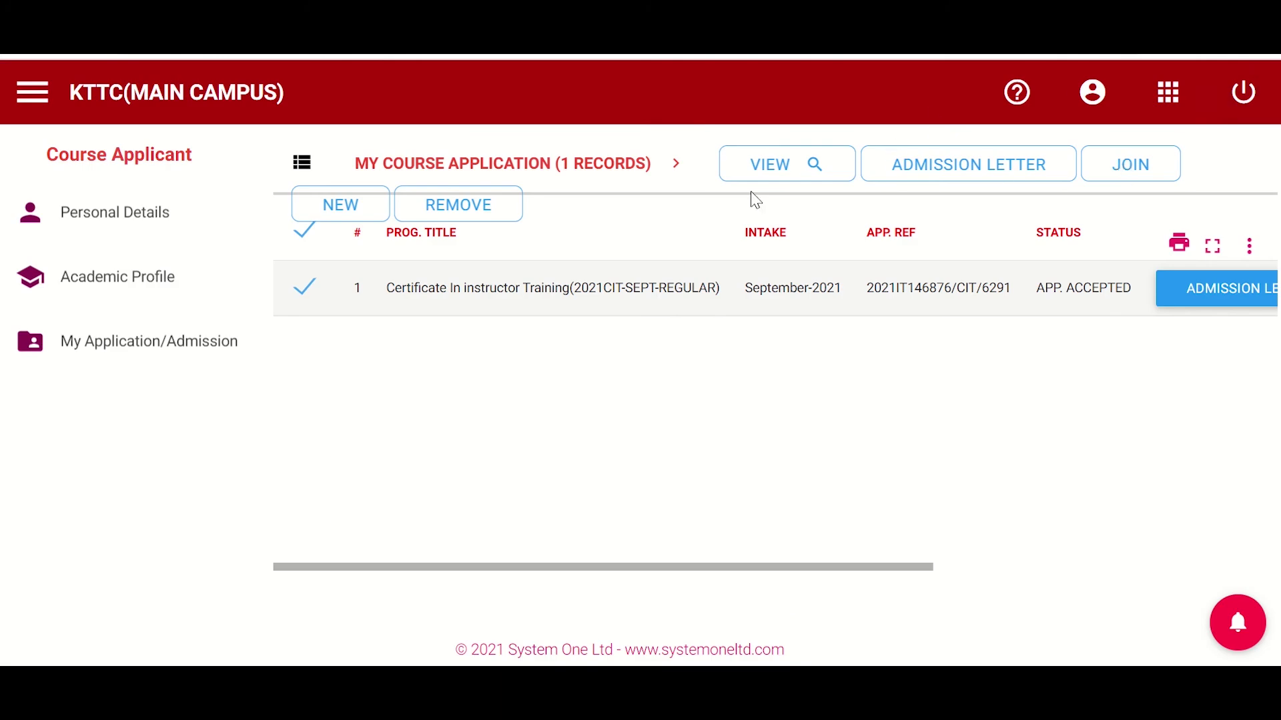
{"action": "left_click", "coordinate": [1244, 97]}
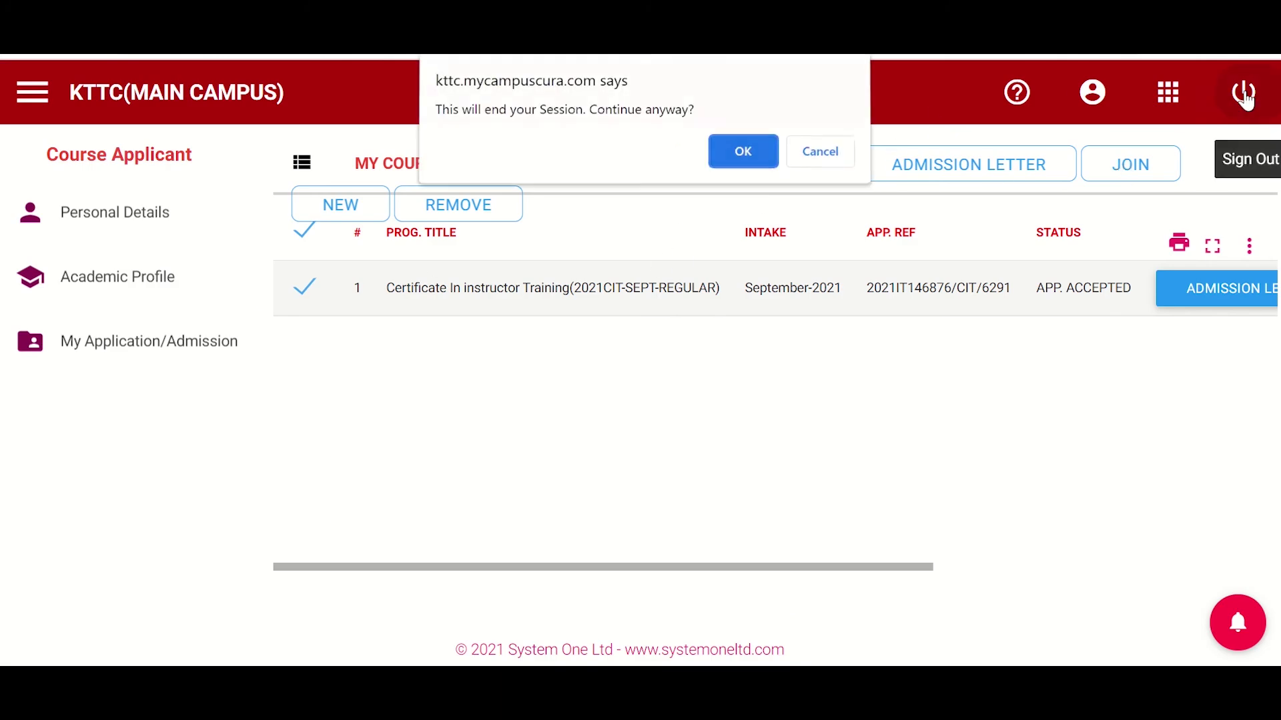
{"action": "left_click", "coordinate": [744, 158]}
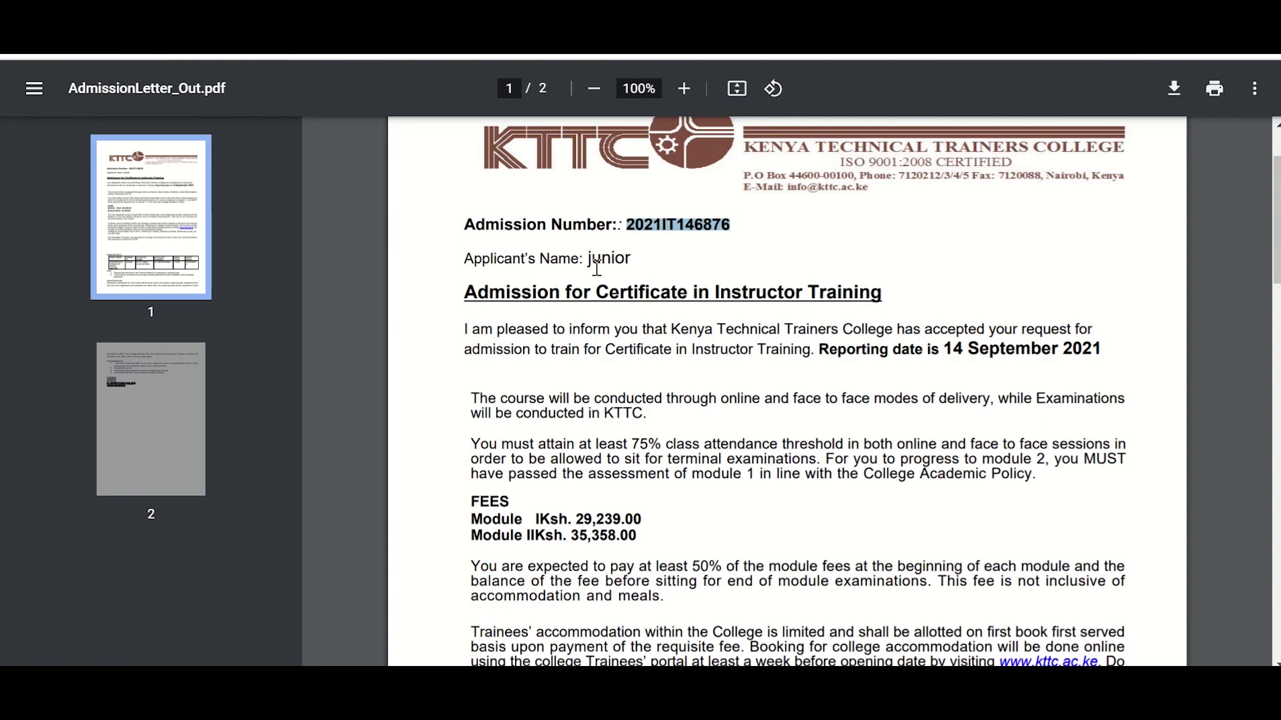
{"action": "right_click", "coordinate": [657, 222]}
Step: Copy the admission number, open the Student Portal, and sign in with it and the password
{"action": "left_click", "coordinate": [680, 241]}
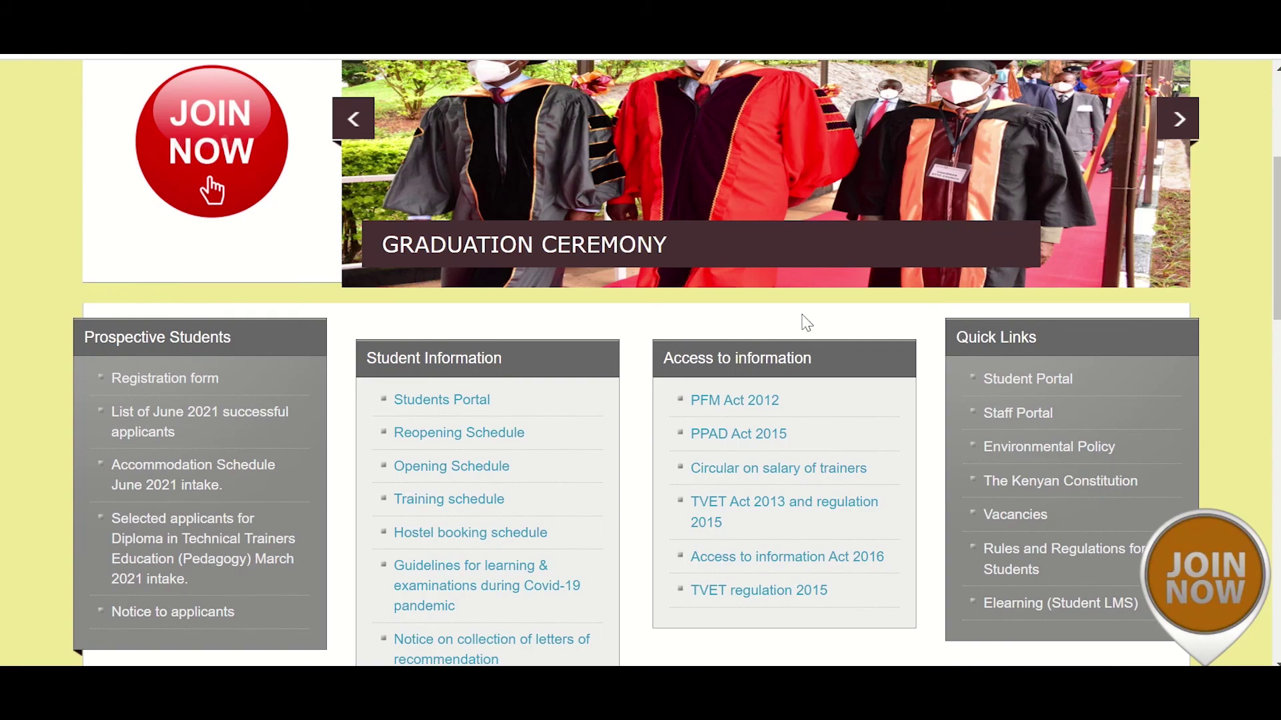
{"action": "left_click", "coordinate": [1043, 378]}
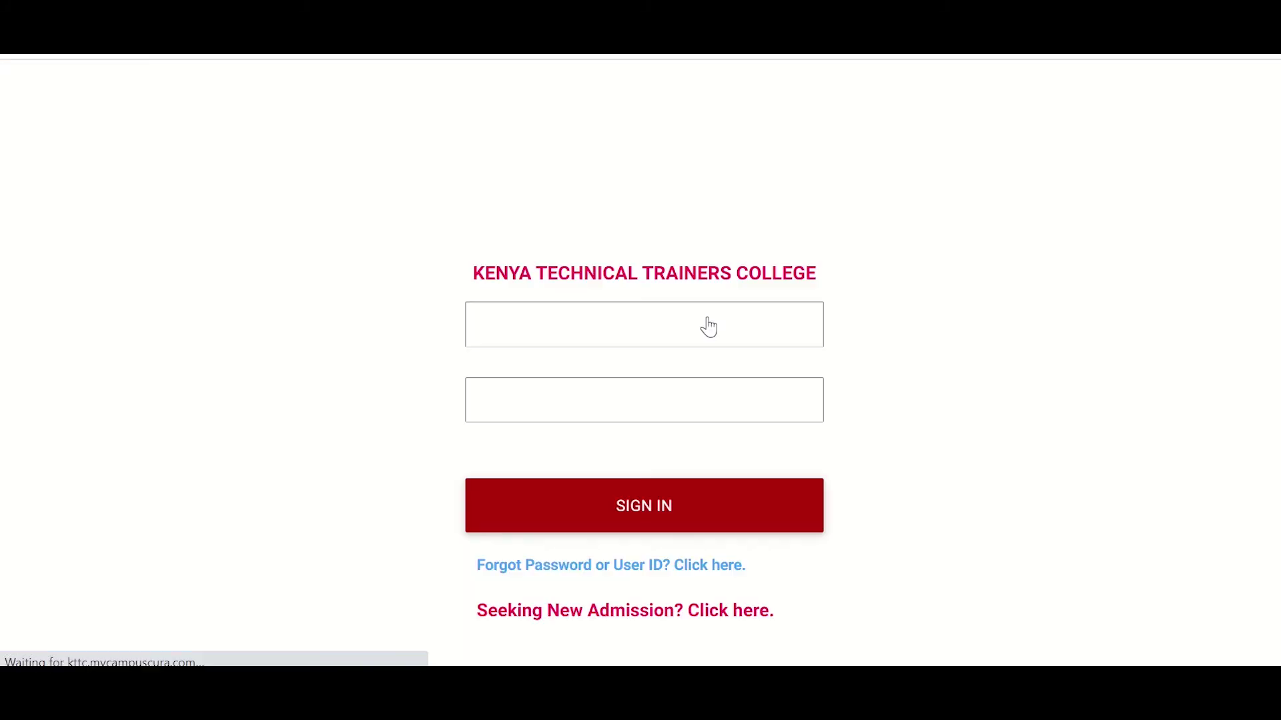
{"action": "left_click", "coordinate": [542, 315]}
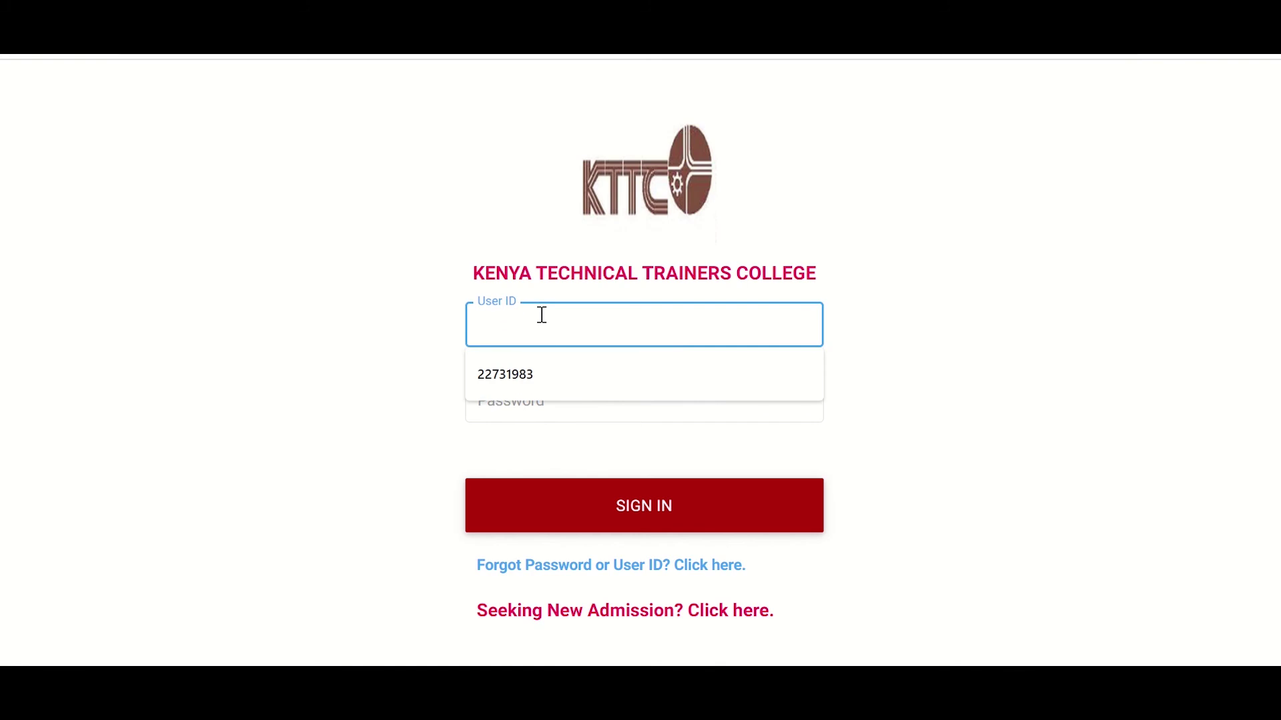
{"action": "key", "text": "ctrl+v"}
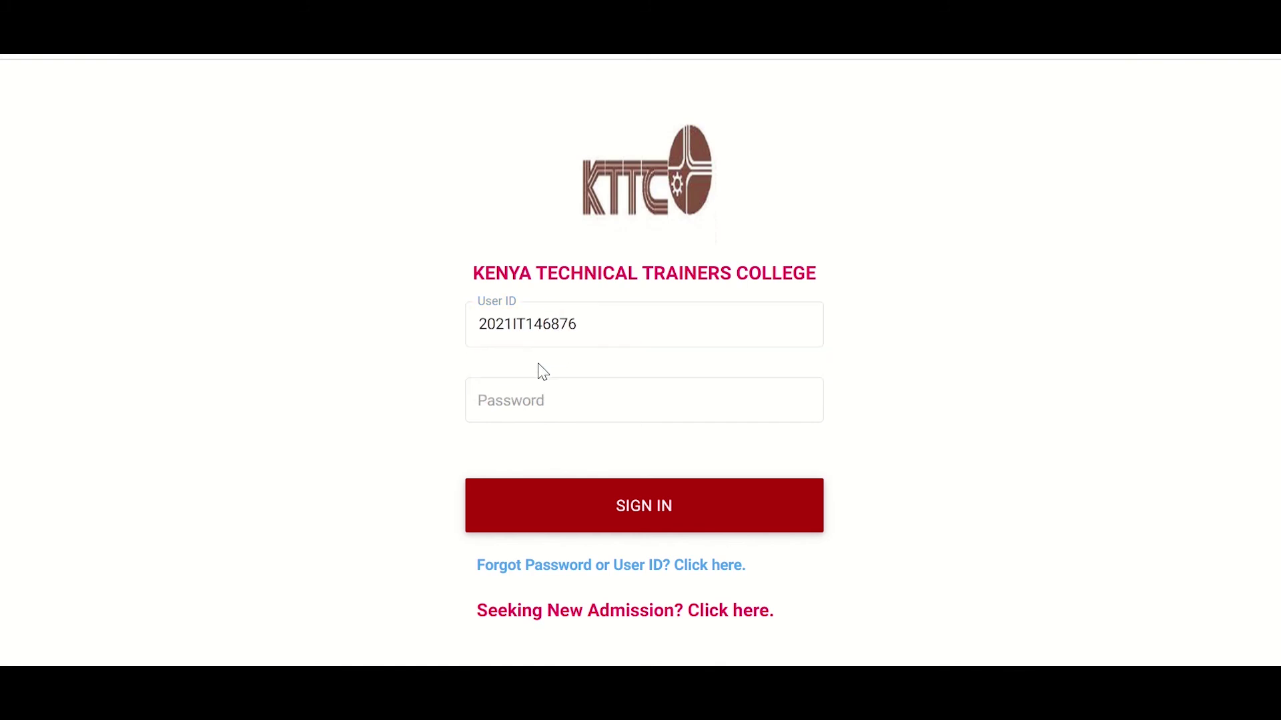
{"action": "left_click", "coordinate": [526, 398]}
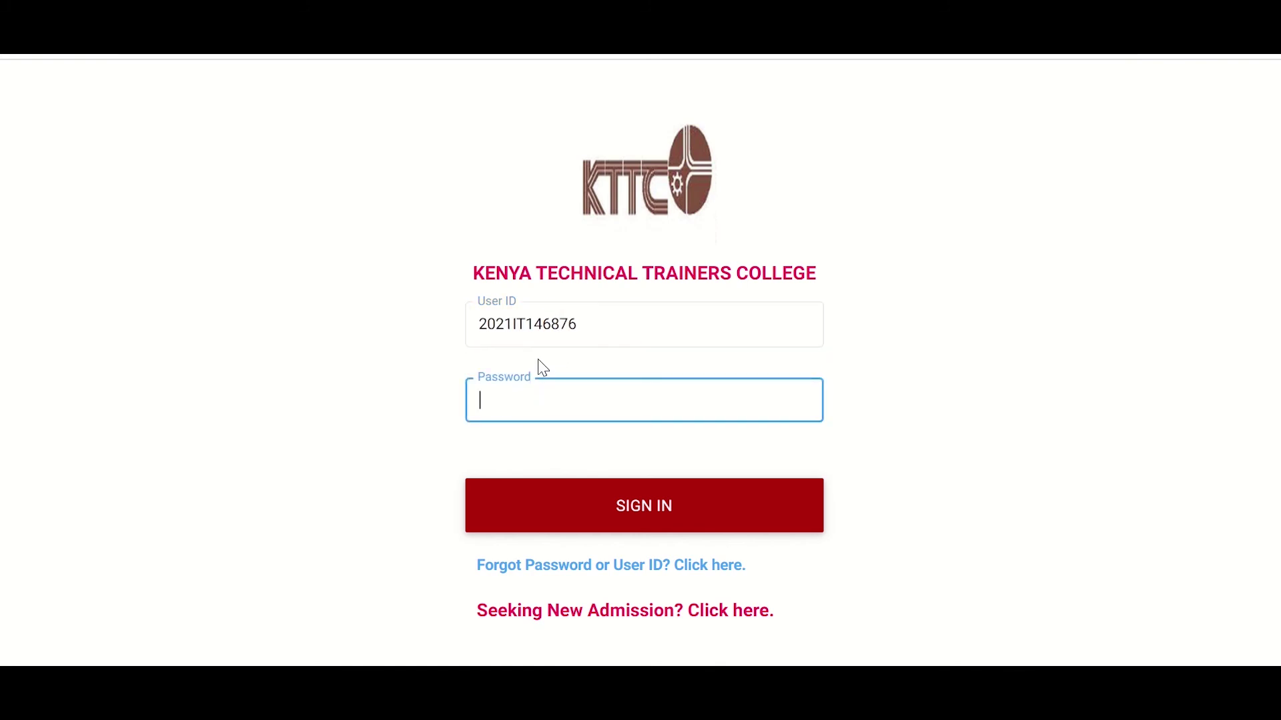
{"action": "key", "text": "ctrl+v"}
{"action": "left_click", "coordinate": [598, 515]}
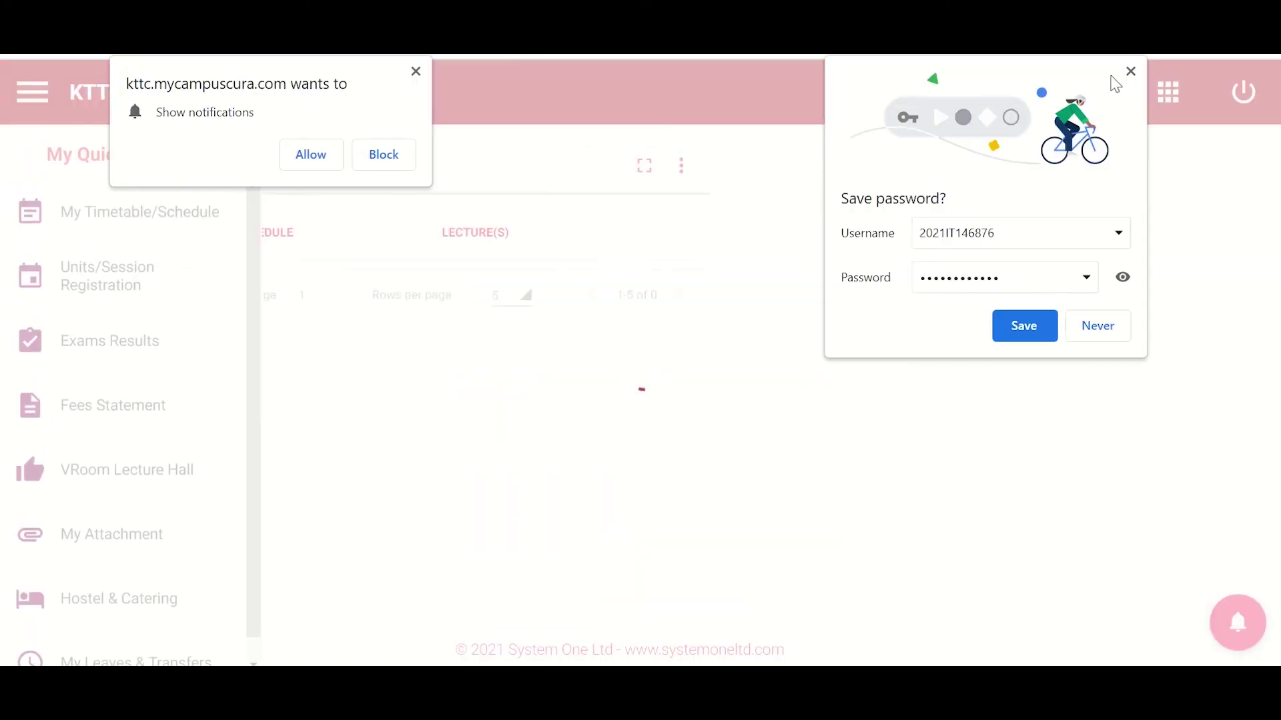
Step: Dismiss the save-password and notification prompts and open Units/Session Registration
{"action": "left_click", "coordinate": [1130, 71]}
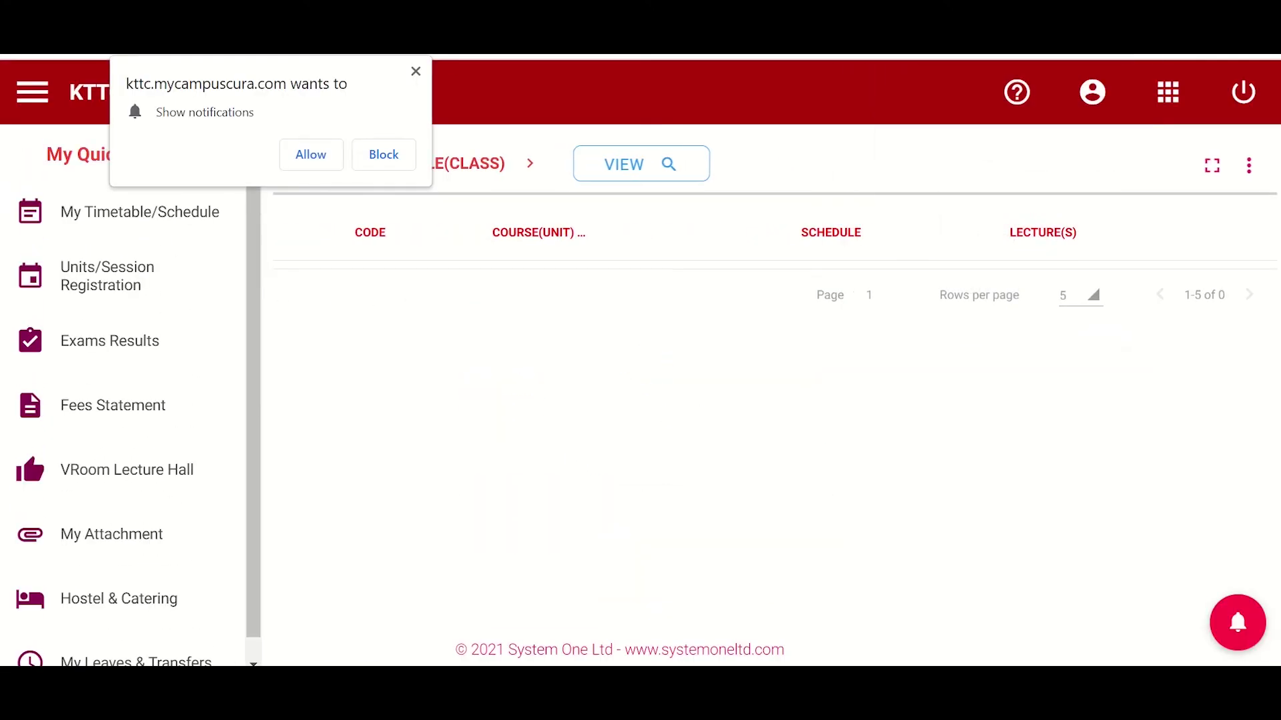
{"action": "left_click", "coordinate": [415, 71]}
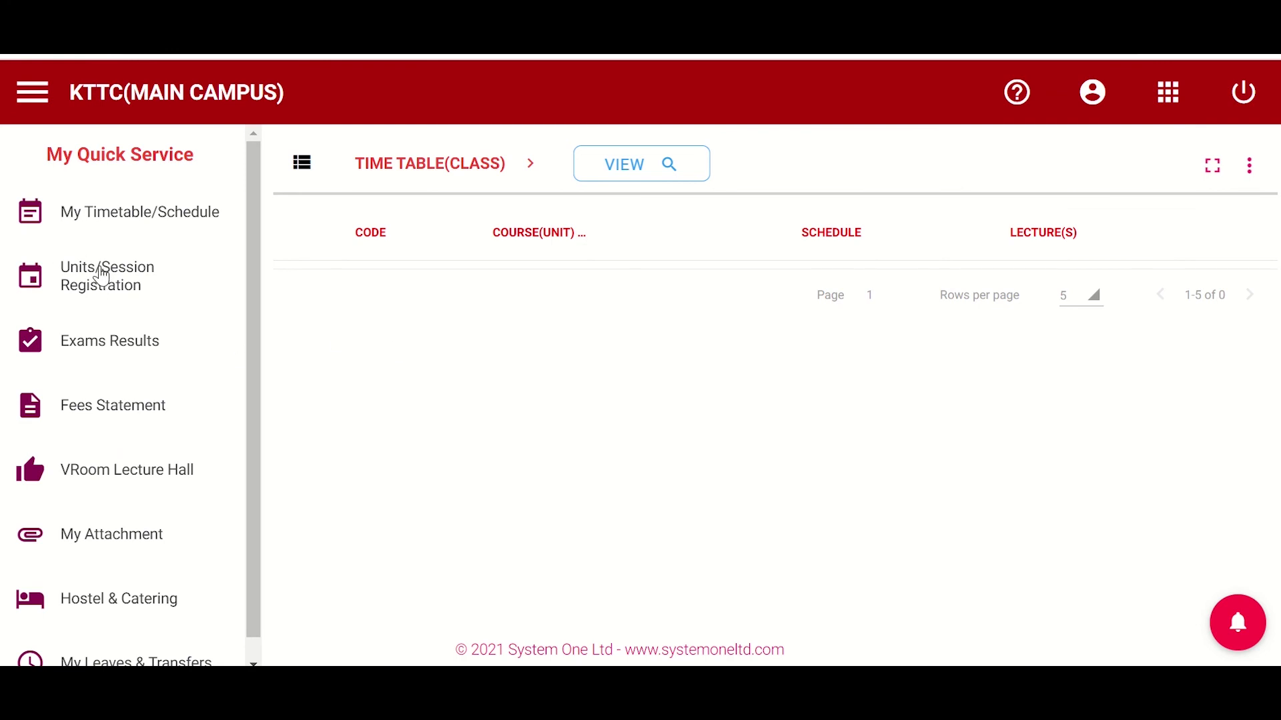
{"action": "left_click", "coordinate": [109, 278]}
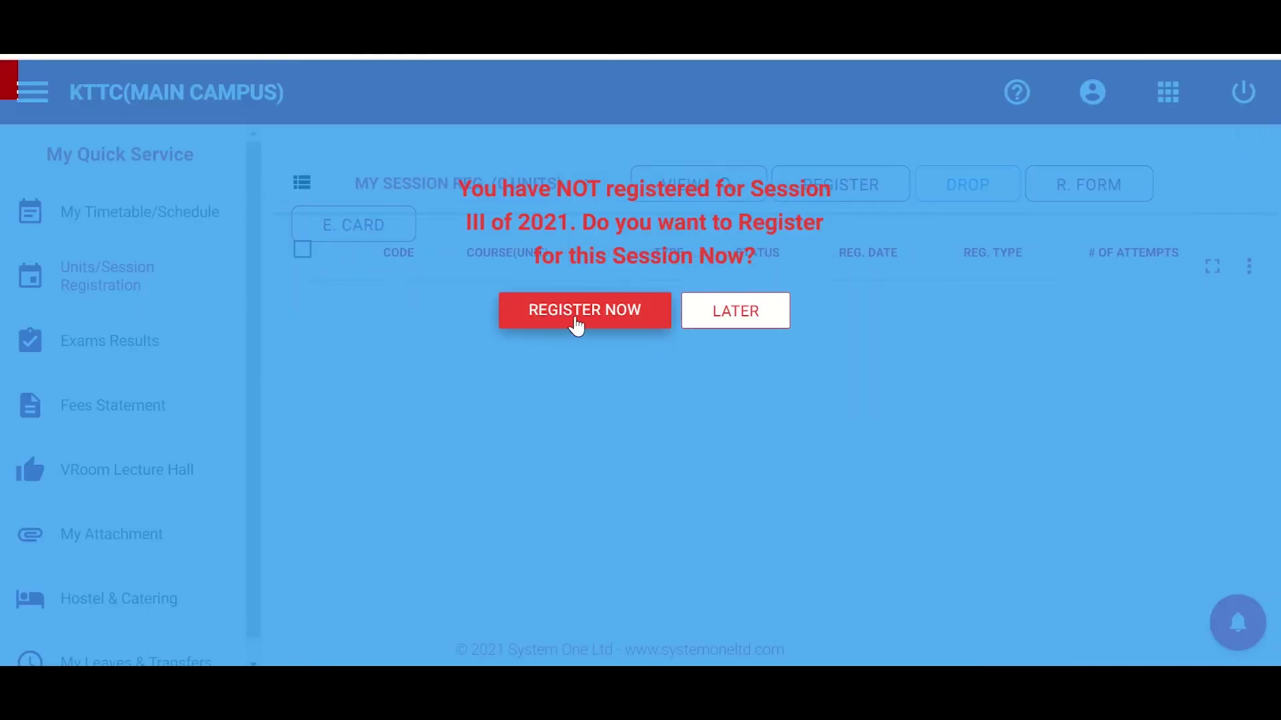
Step: Start registering for the current session and scroll down to Registration Details
{"action": "left_click", "coordinate": [583, 314]}
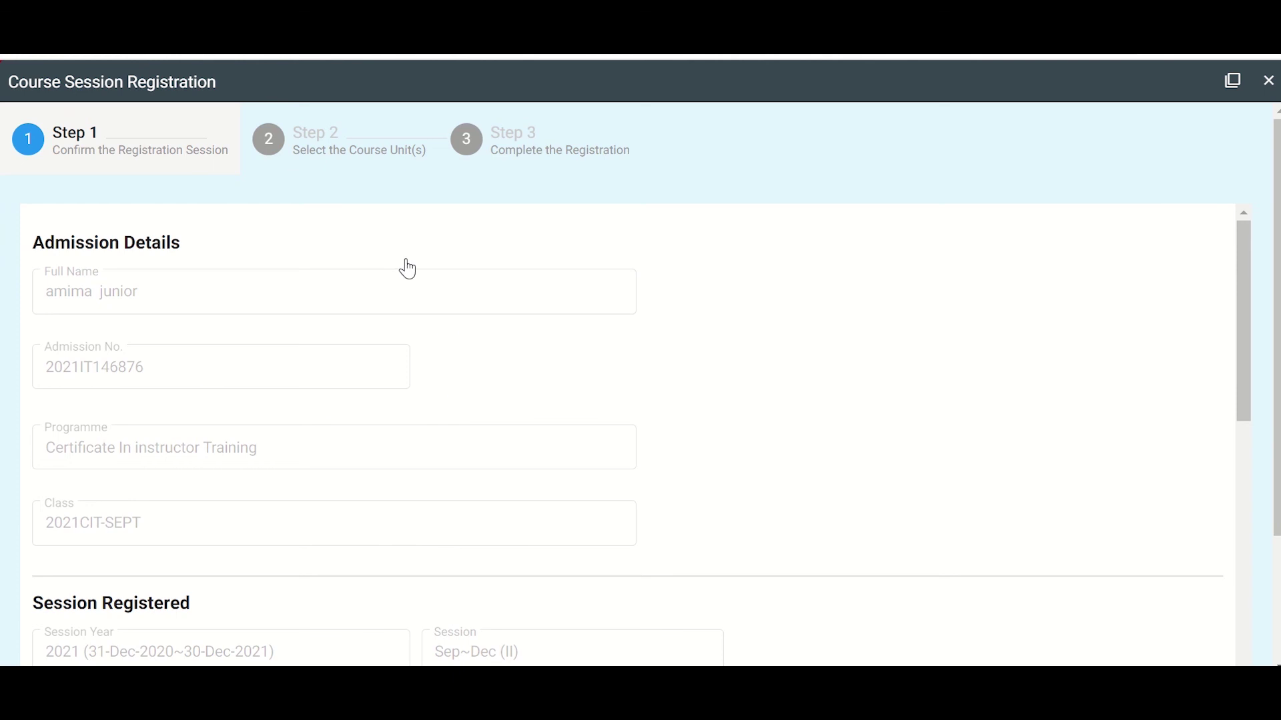
{"action": "scroll", "coordinate": [411, 357], "scroll_direction": "down", "scroll_amount": 3}
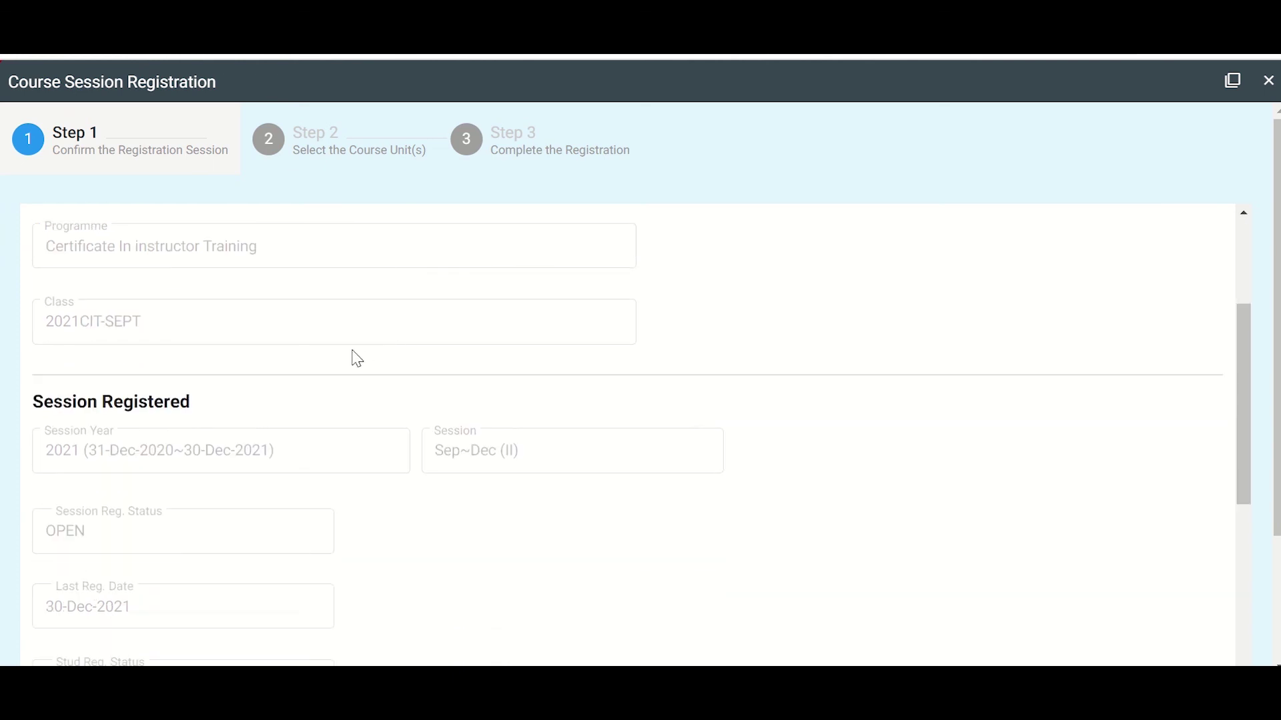
{"action": "scroll", "coordinate": [354, 357], "scroll_direction": "up", "scroll_amount": 3}
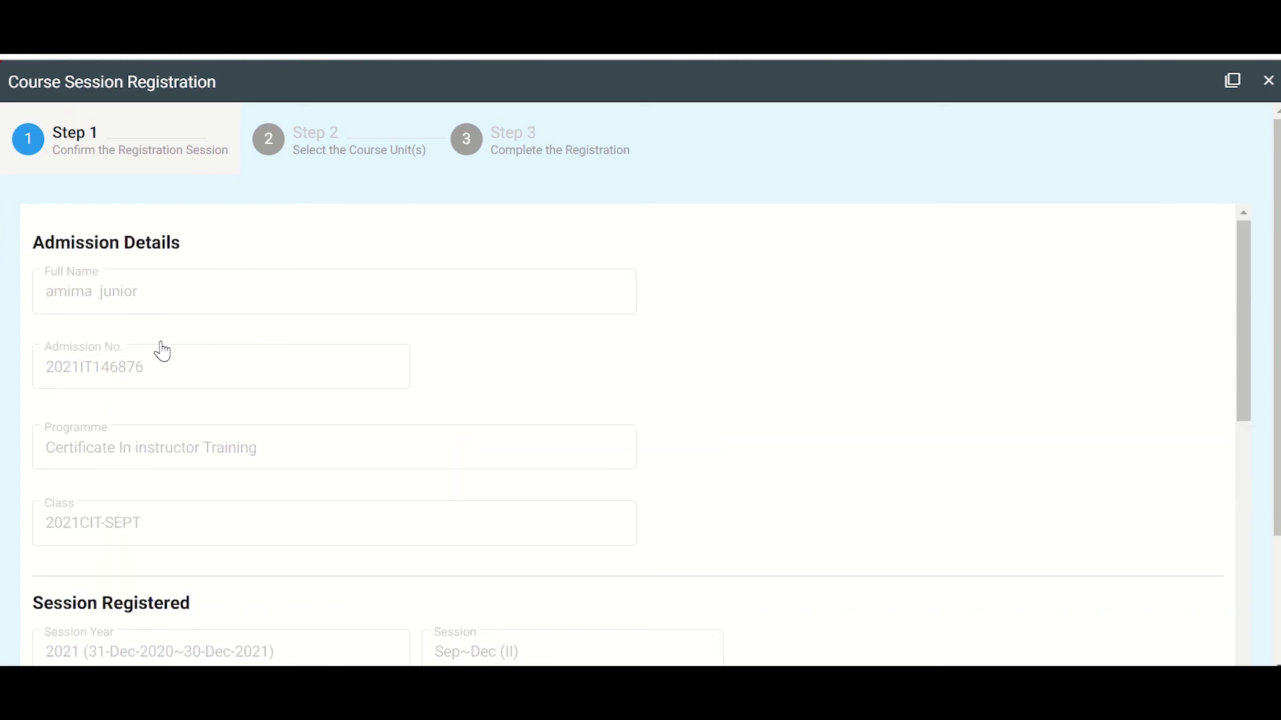
{"action": "scroll", "coordinate": [173, 394], "scroll_direction": "down", "scroll_amount": 5}
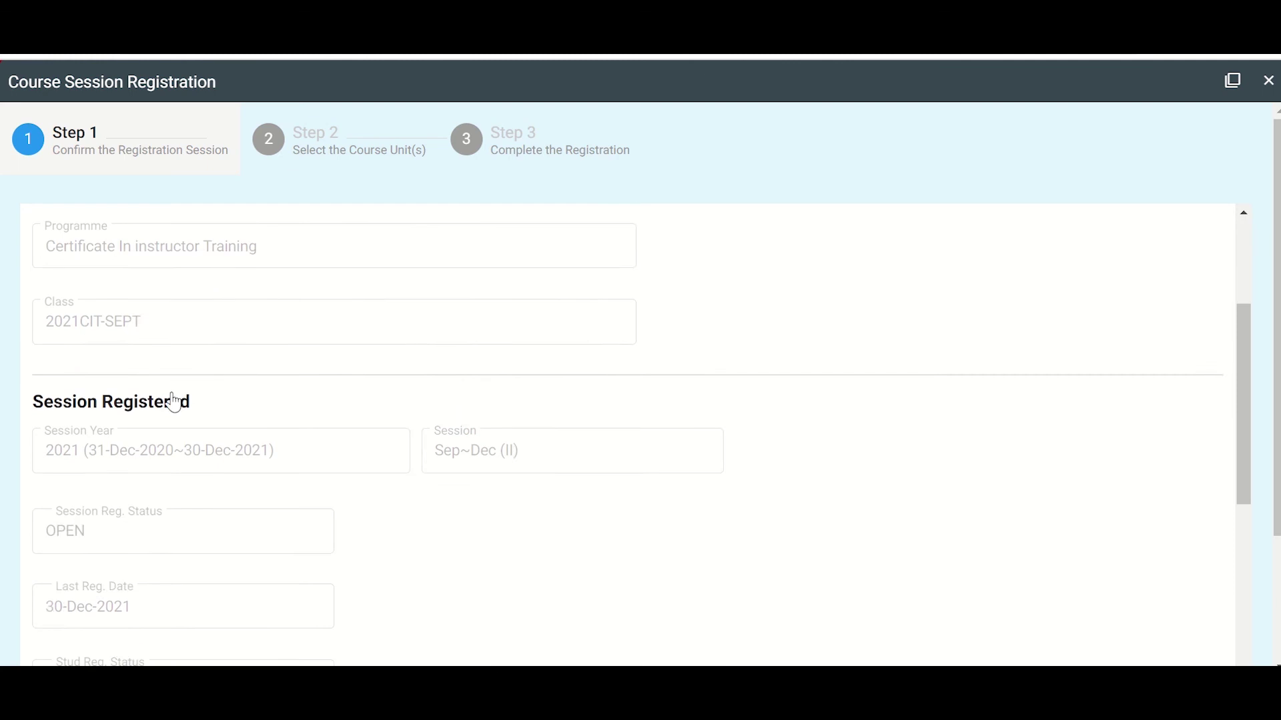
{"action": "scroll", "coordinate": [186, 406], "scroll_direction": "up", "scroll_amount": 5}
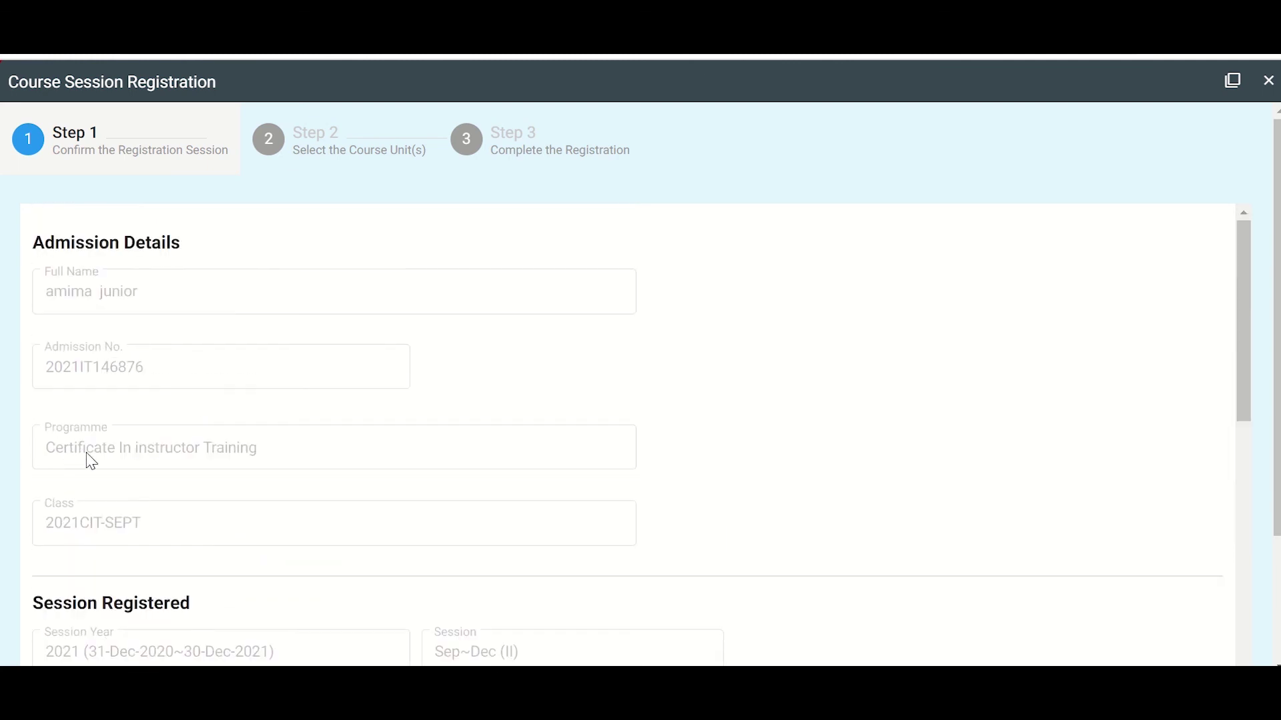
{"action": "scroll", "coordinate": [294, 458], "scroll_direction": "down", "scroll_amount": 7}
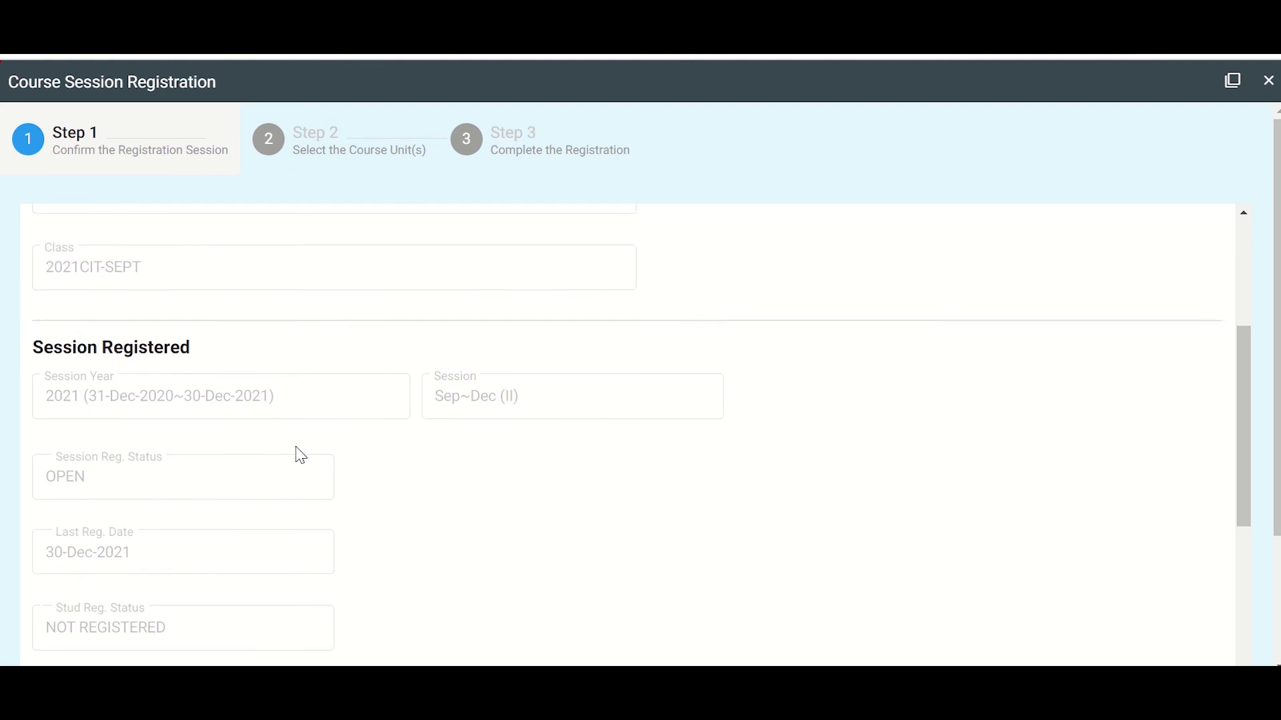
{"action": "scroll", "coordinate": [217, 346], "scroll_direction": "up", "scroll_amount": 3}
{"action": "scroll", "coordinate": [303, 440], "scroll_direction": "down", "scroll_amount": 3}
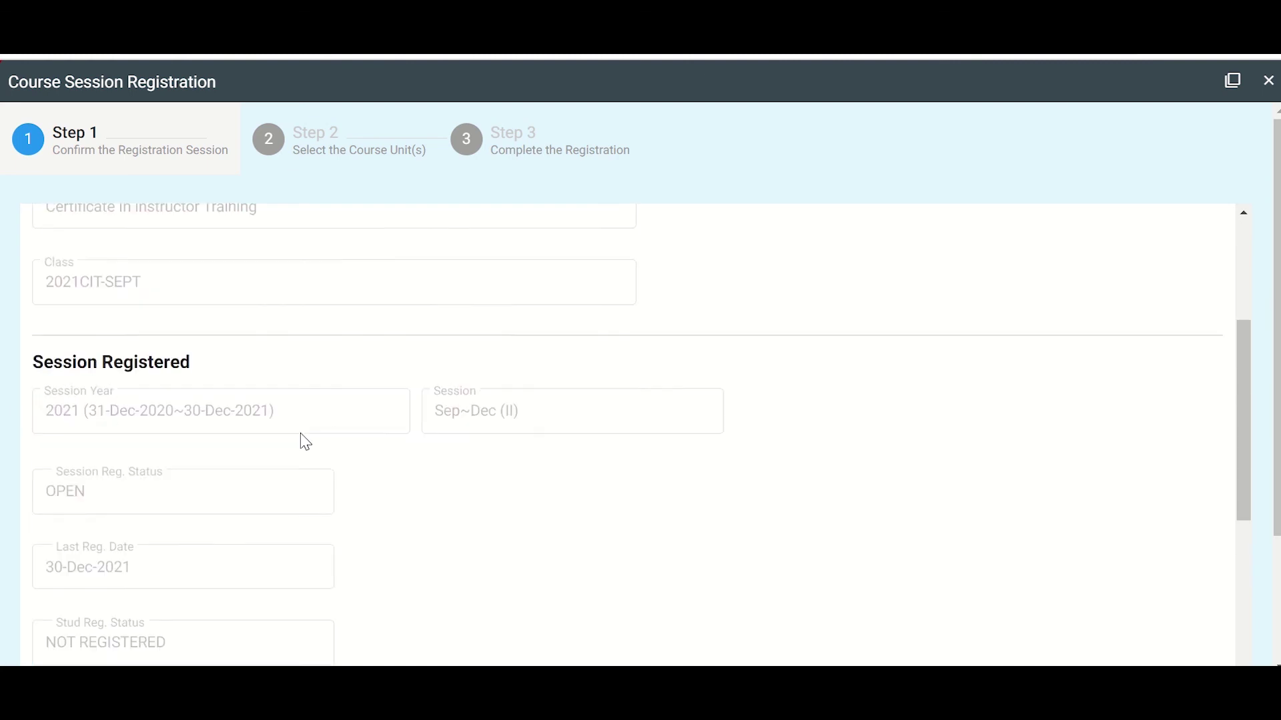
{"action": "scroll", "coordinate": [304, 442], "scroll_direction": "down", "scroll_amount": 3}
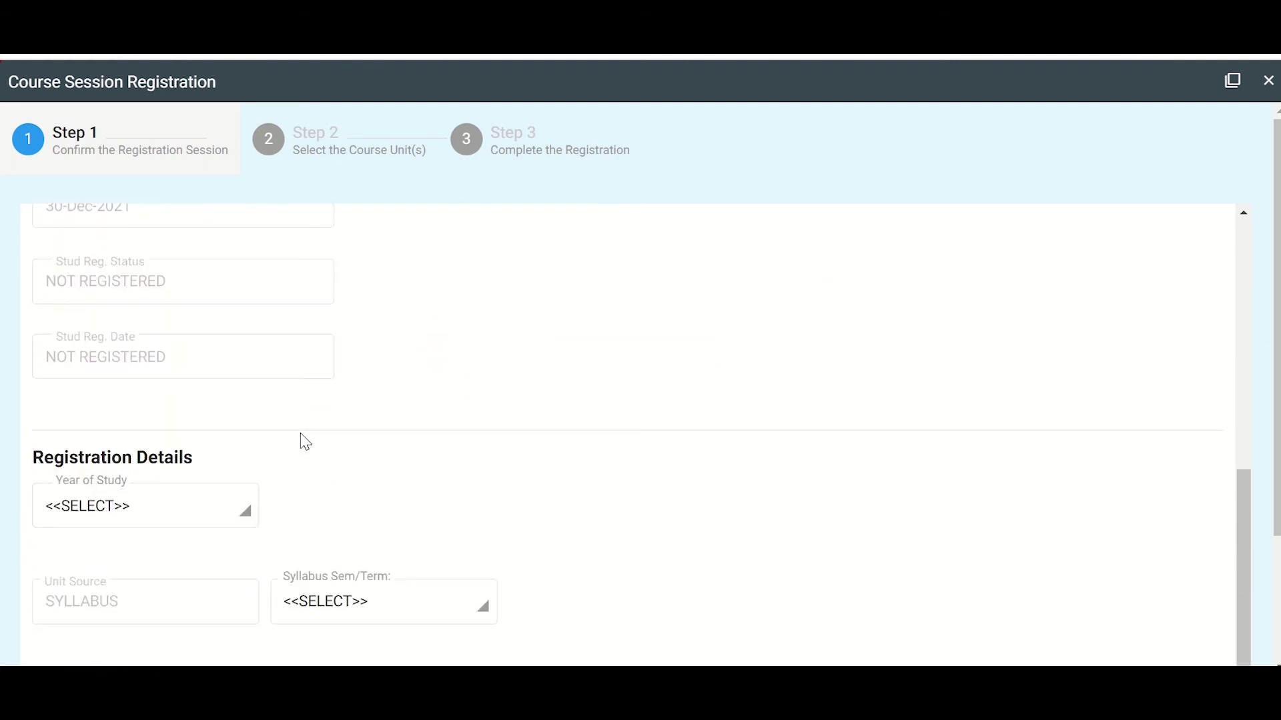
Step: Choose Year of Study 1 and Syllabus Sem/Term I
{"action": "left_click", "coordinate": [248, 519]}
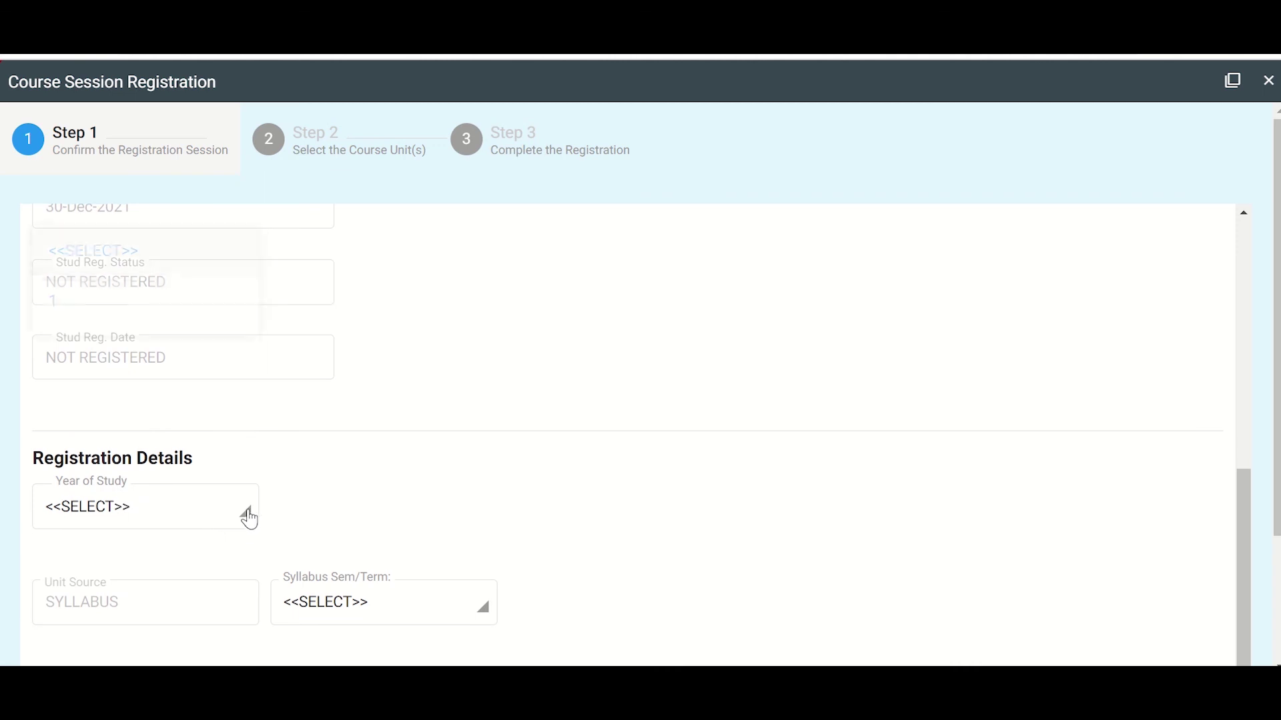
{"action": "scroll", "coordinate": [178, 326], "scroll_direction": "up", "scroll_amount": 6}
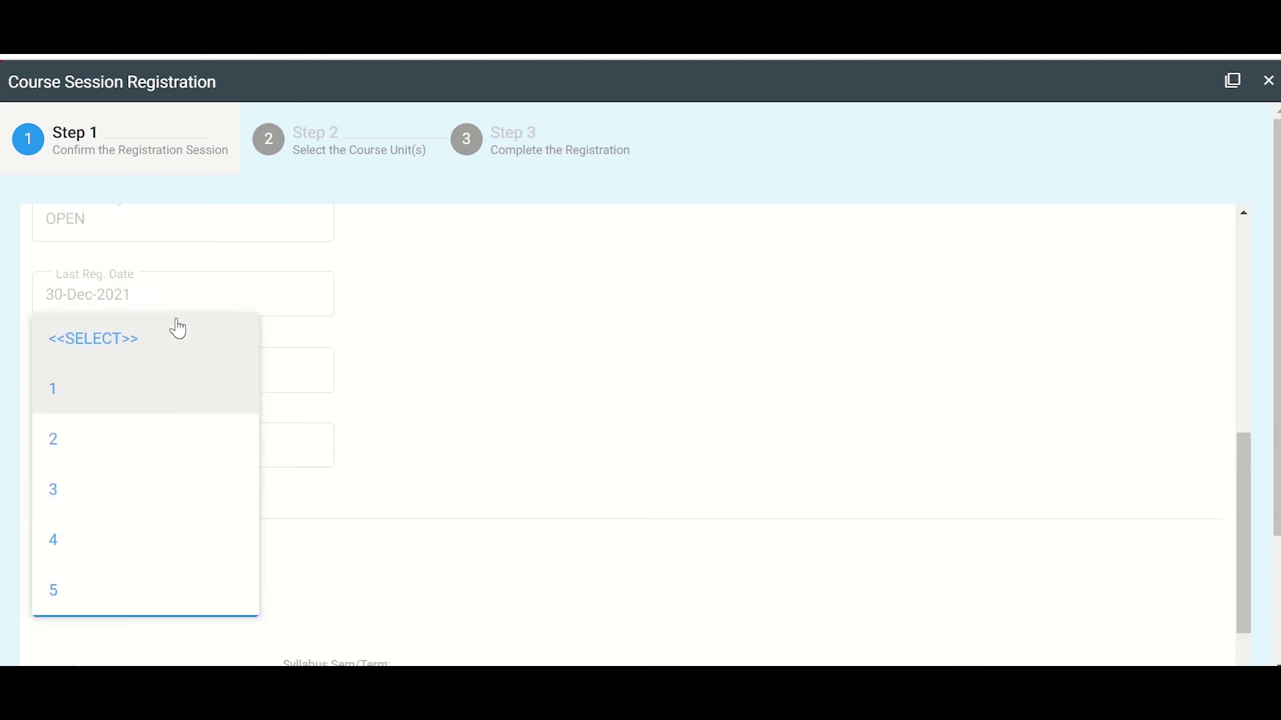
{"action": "scroll", "coordinate": [172, 342], "scroll_direction": "down", "scroll_amount": 6}
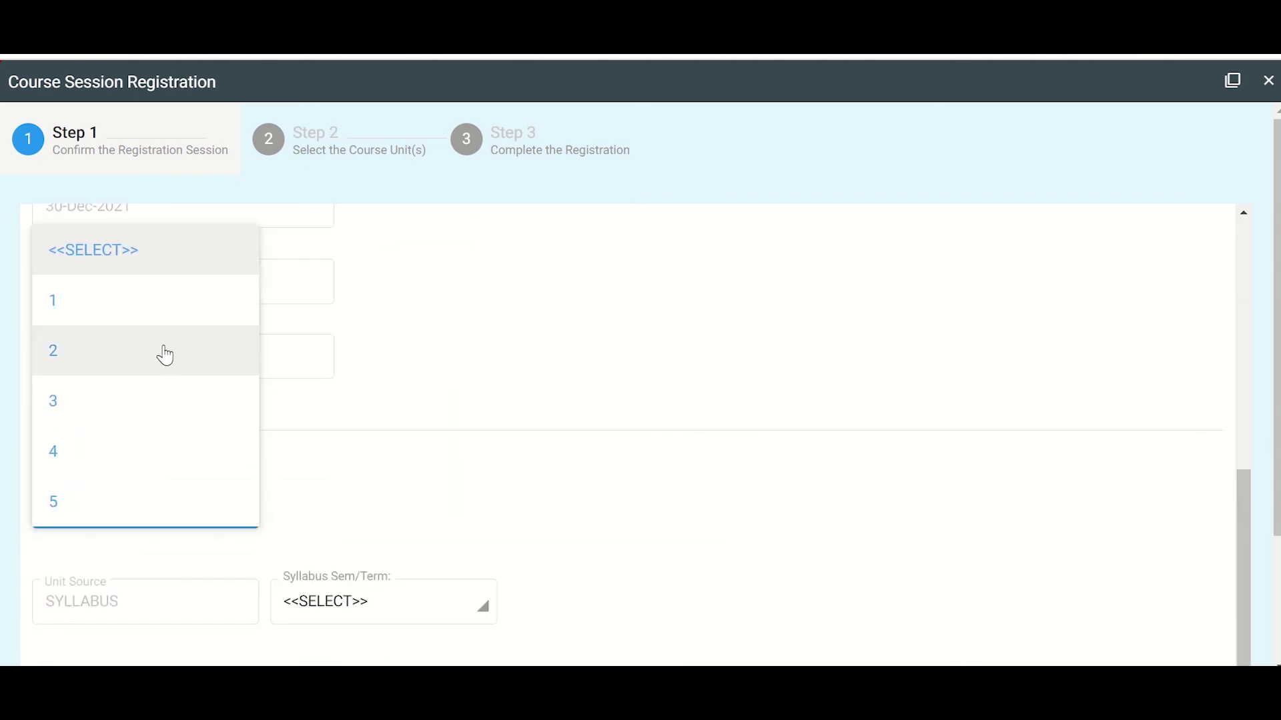
{"action": "left_click", "coordinate": [67, 319]}
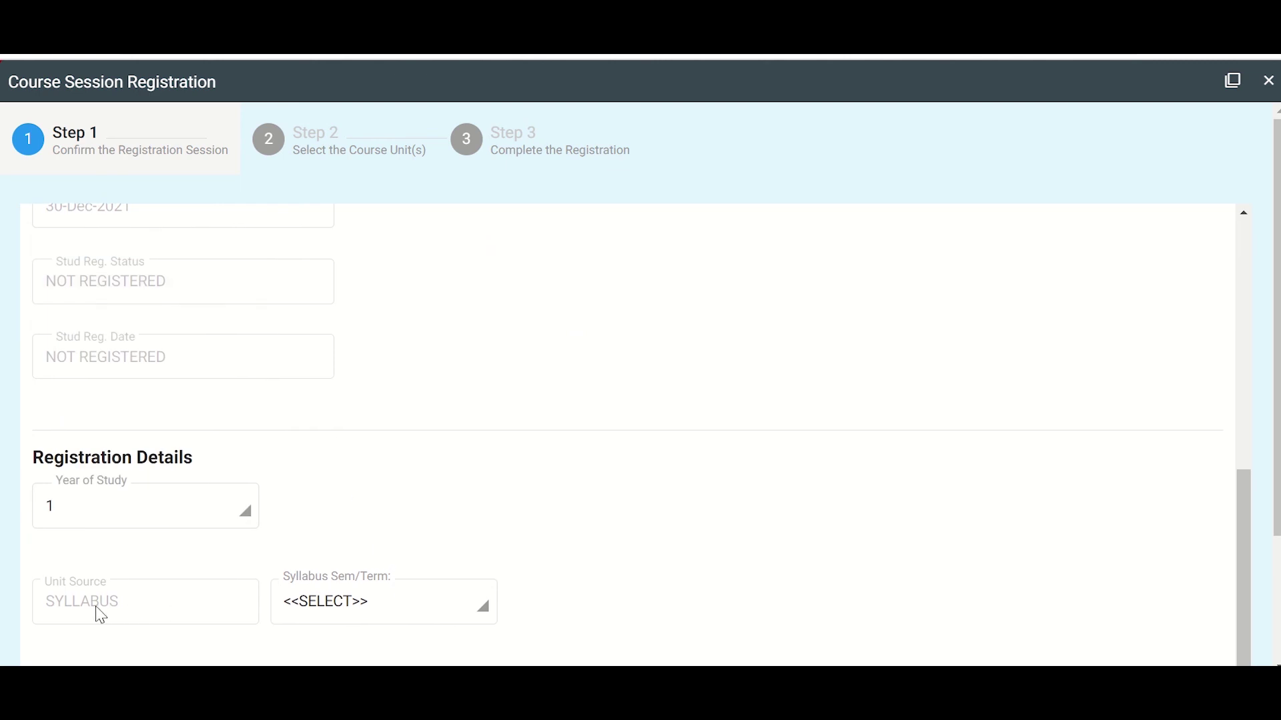
{"action": "left_click", "coordinate": [480, 611]}
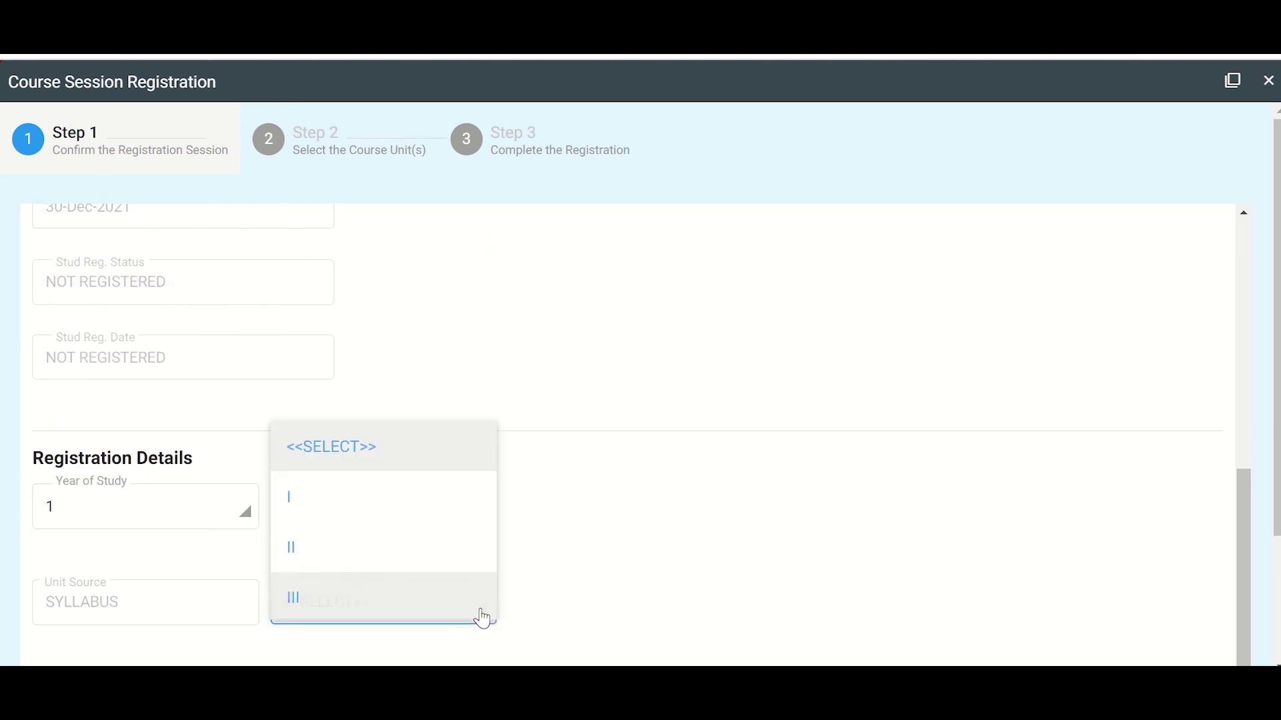
{"action": "left_click", "coordinate": [347, 513]}
{"action": "scroll", "coordinate": [667, 514], "scroll_direction": "down", "scroll_amount": 1}
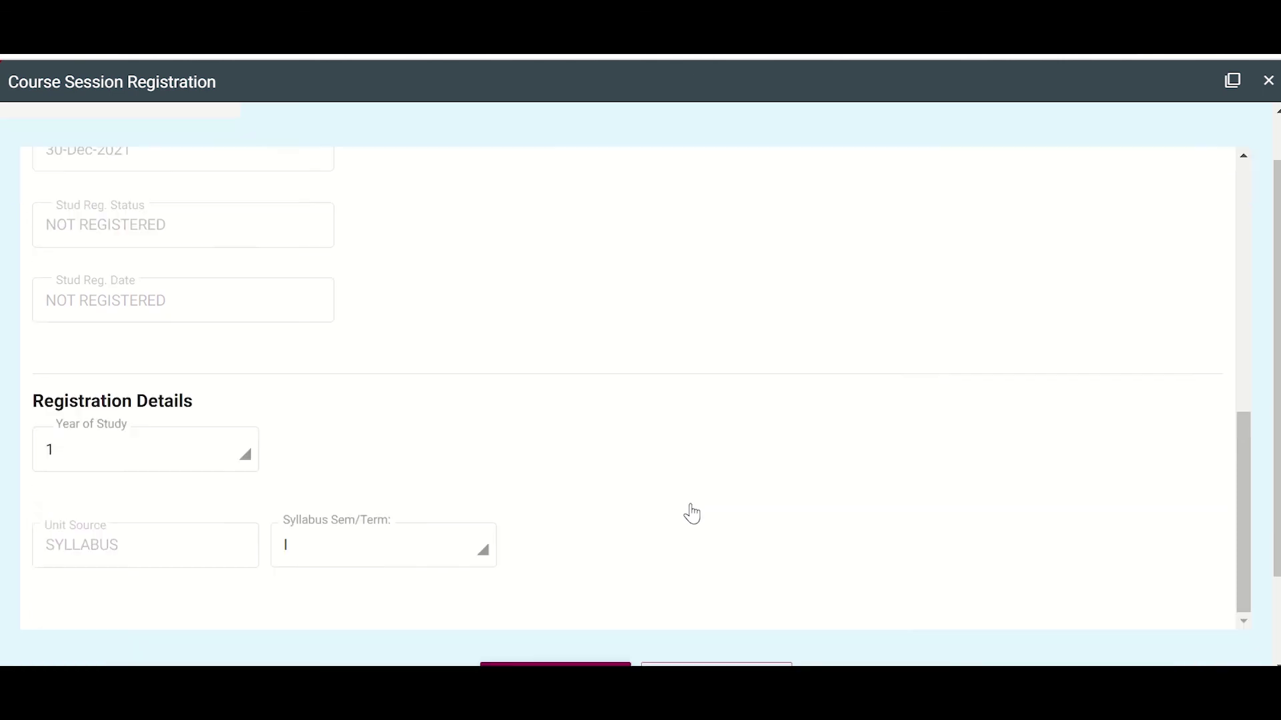
{"action": "scroll", "coordinate": [692, 514], "scroll_direction": "down", "scroll_amount": 2}
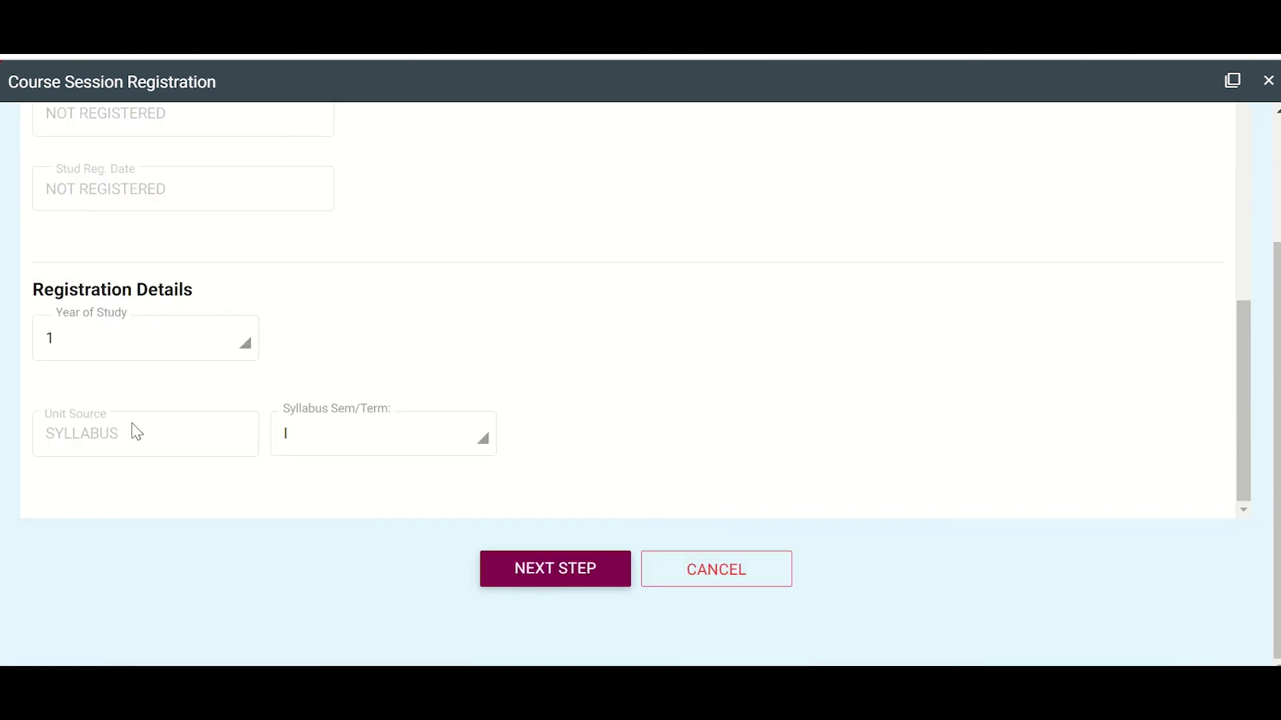
Step: Advance to Step 2 and select all seven units (IT1100–IT1105 and IT5001) at once
{"action": "left_click", "coordinate": [560, 579]}
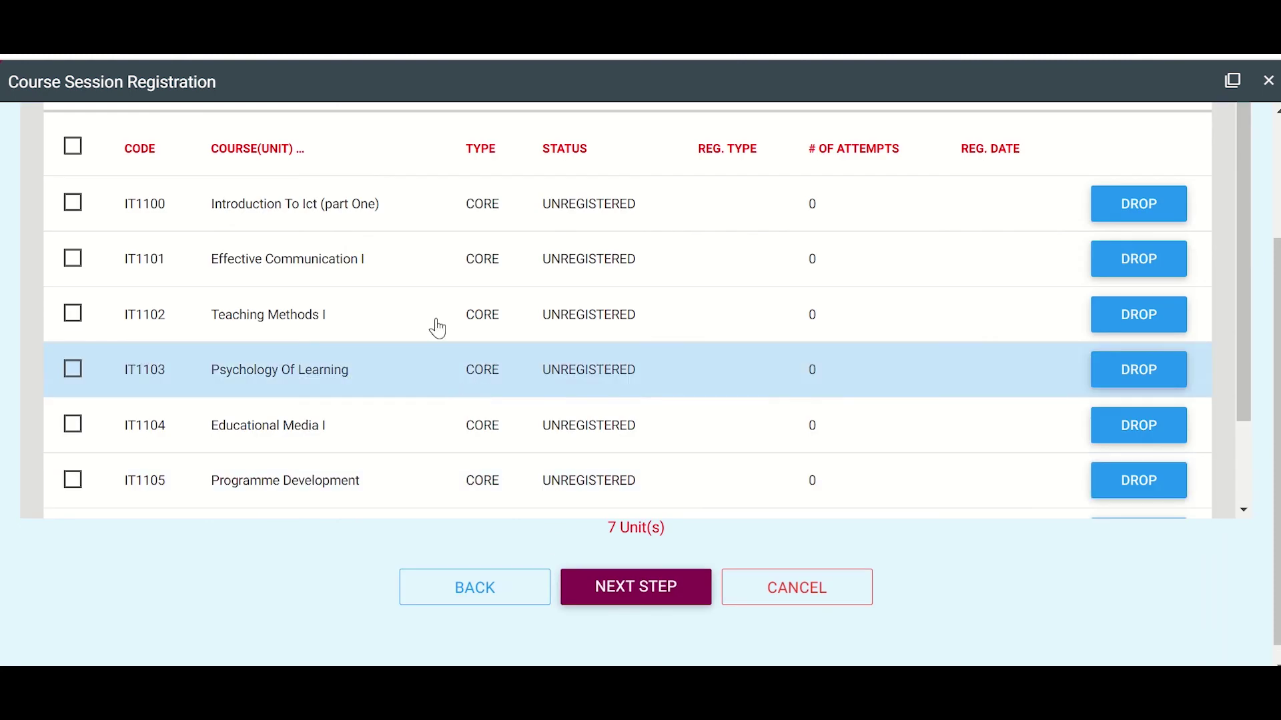
{"action": "scroll", "coordinate": [391, 346], "scroll_direction": "up", "scroll_amount": 3}
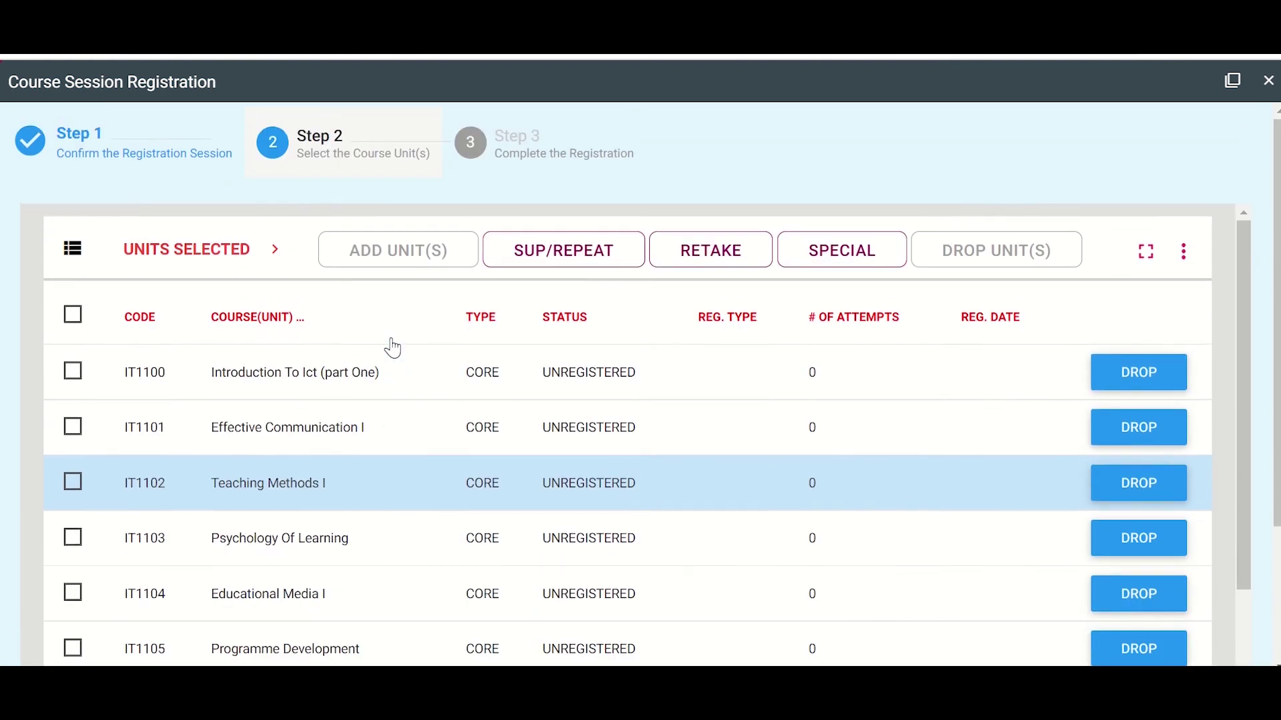
{"action": "scroll", "coordinate": [369, 425], "scroll_direction": "down", "scroll_amount": 2}
{"action": "scroll", "coordinate": [373, 420], "scroll_direction": "up", "scroll_amount": 2}
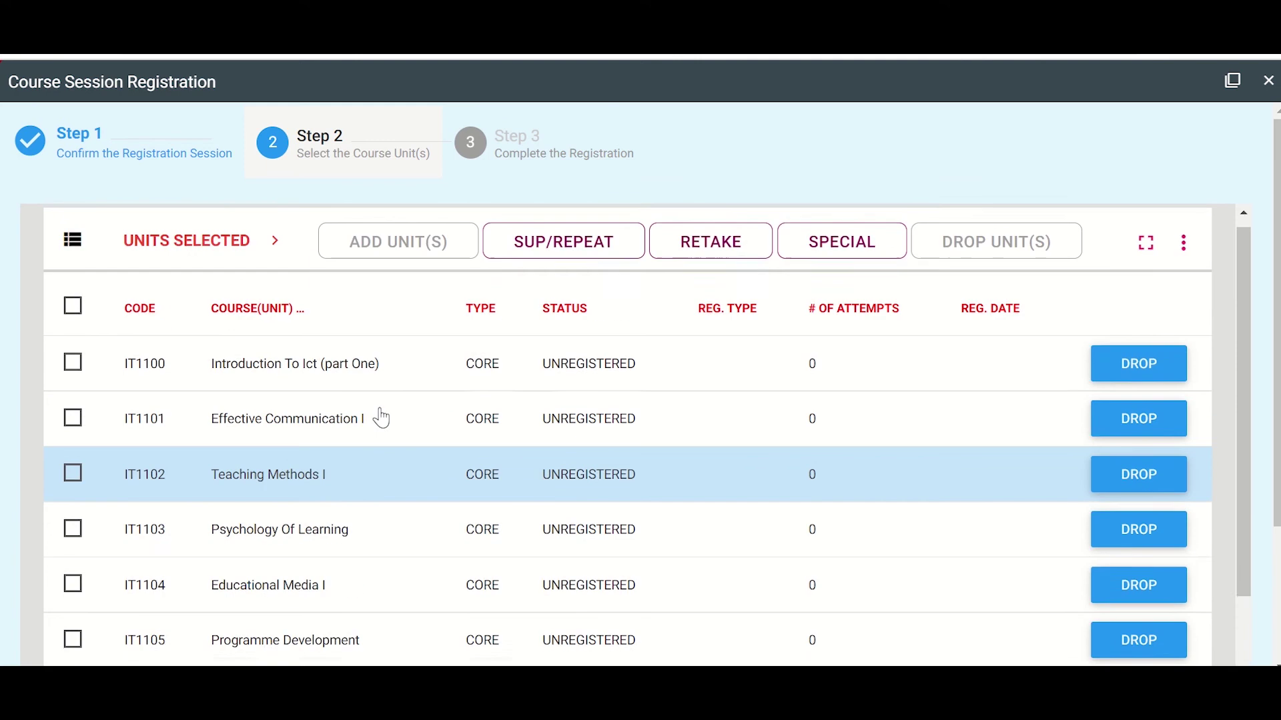
{"action": "scroll", "coordinate": [361, 413], "scroll_direction": "down", "scroll_amount": 2}
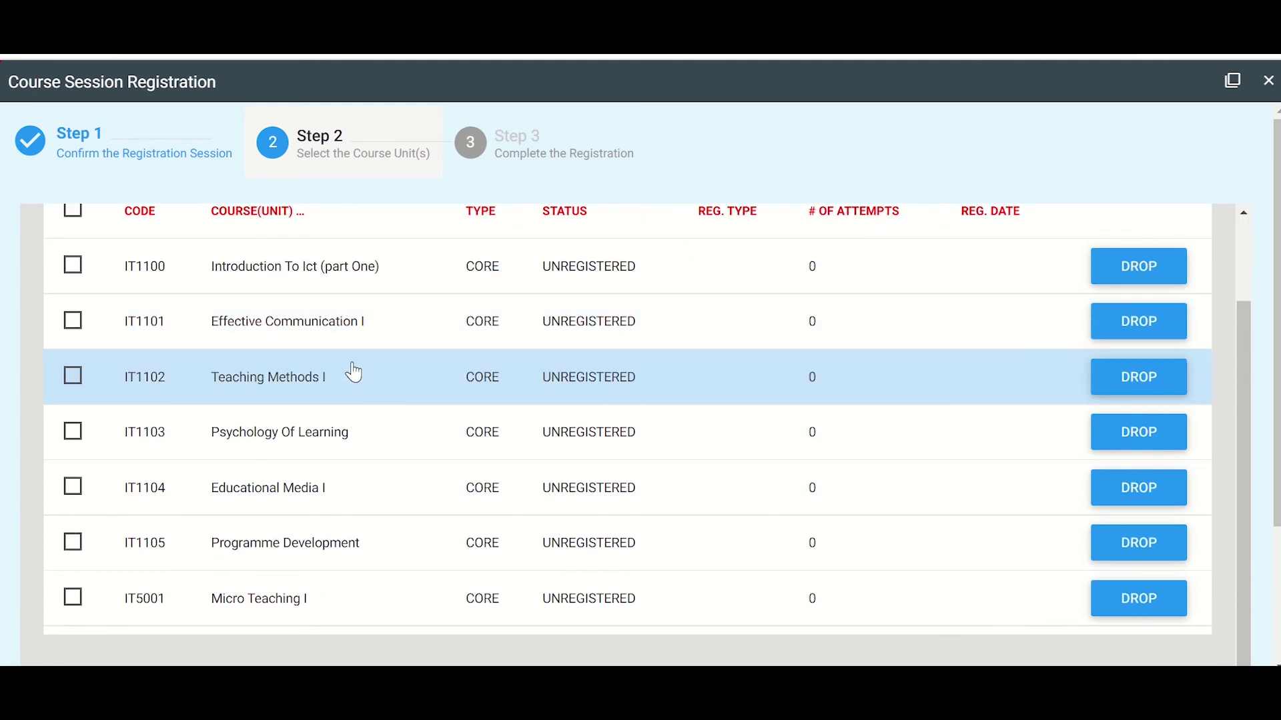
{"action": "scroll", "coordinate": [257, 400], "scroll_direction": "up", "scroll_amount": 2}
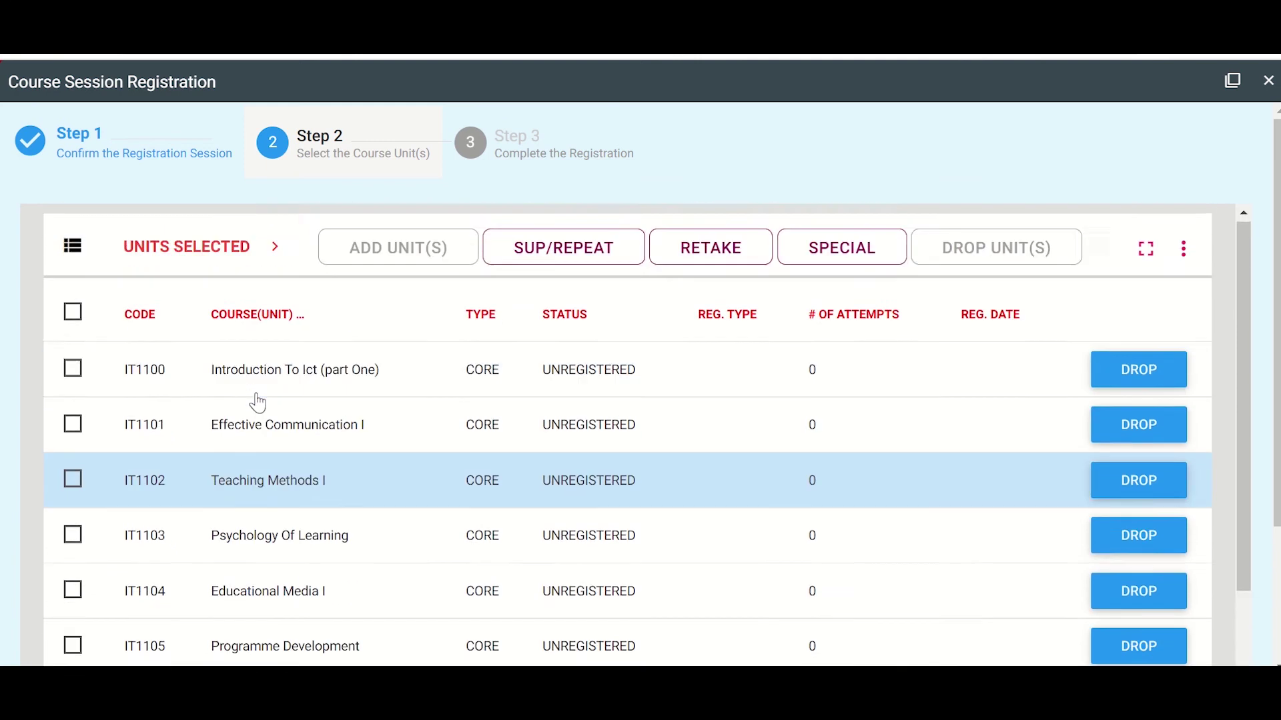
{"action": "scroll", "coordinate": [229, 366], "scroll_direction": "down", "scroll_amount": 2}
{"action": "scroll", "coordinate": [125, 265], "scroll_direction": "up", "scroll_amount": 2}
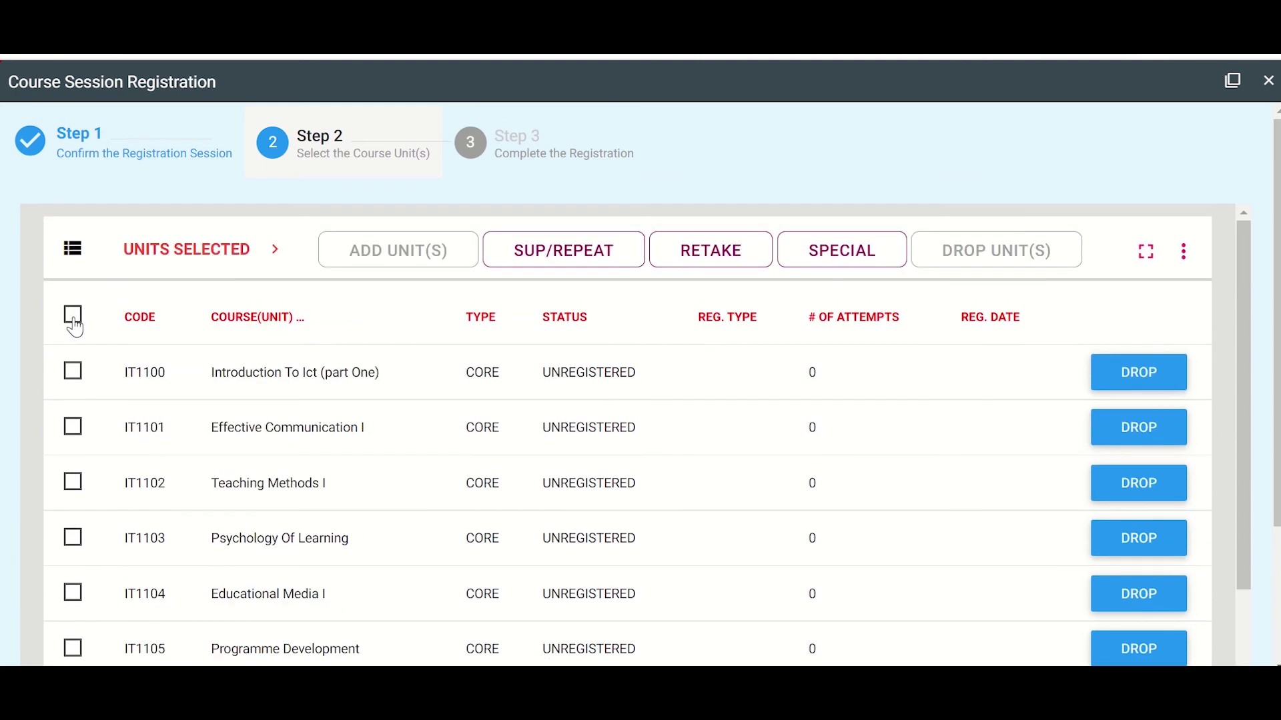
{"action": "left_click", "coordinate": [75, 316]}
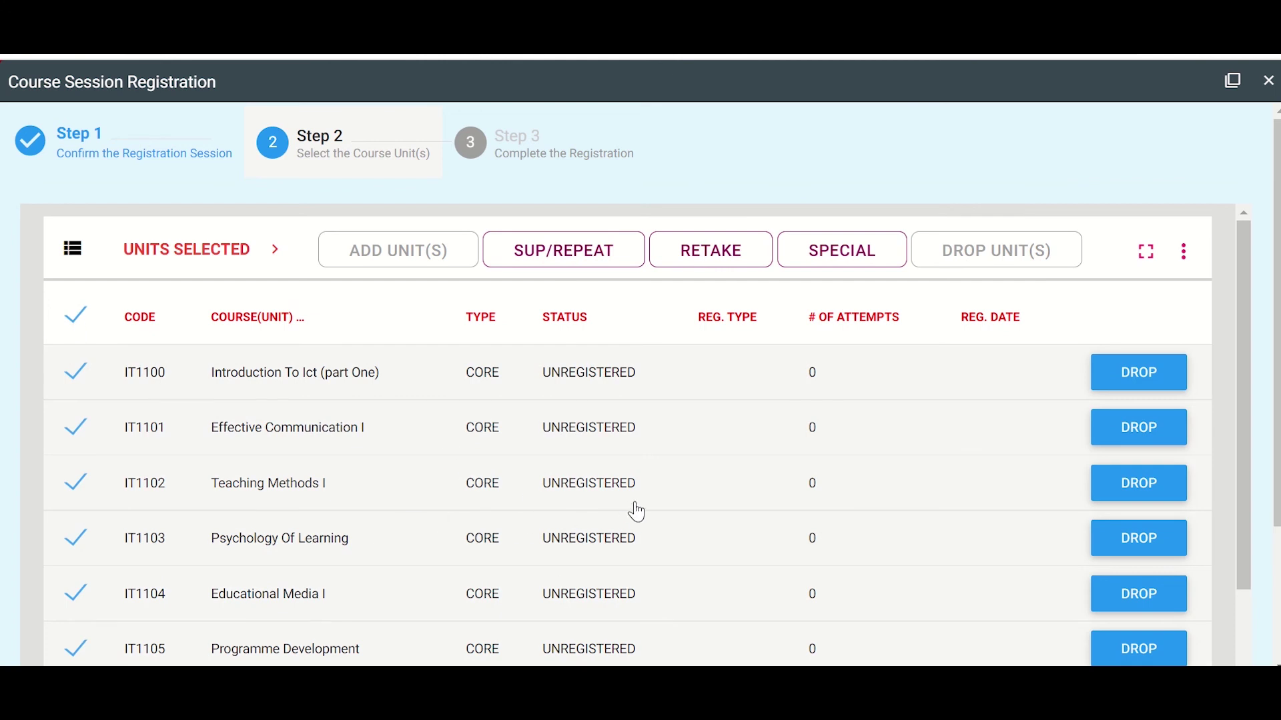
{"action": "scroll", "coordinate": [635, 510], "scroll_direction": "down", "scroll_amount": 2}
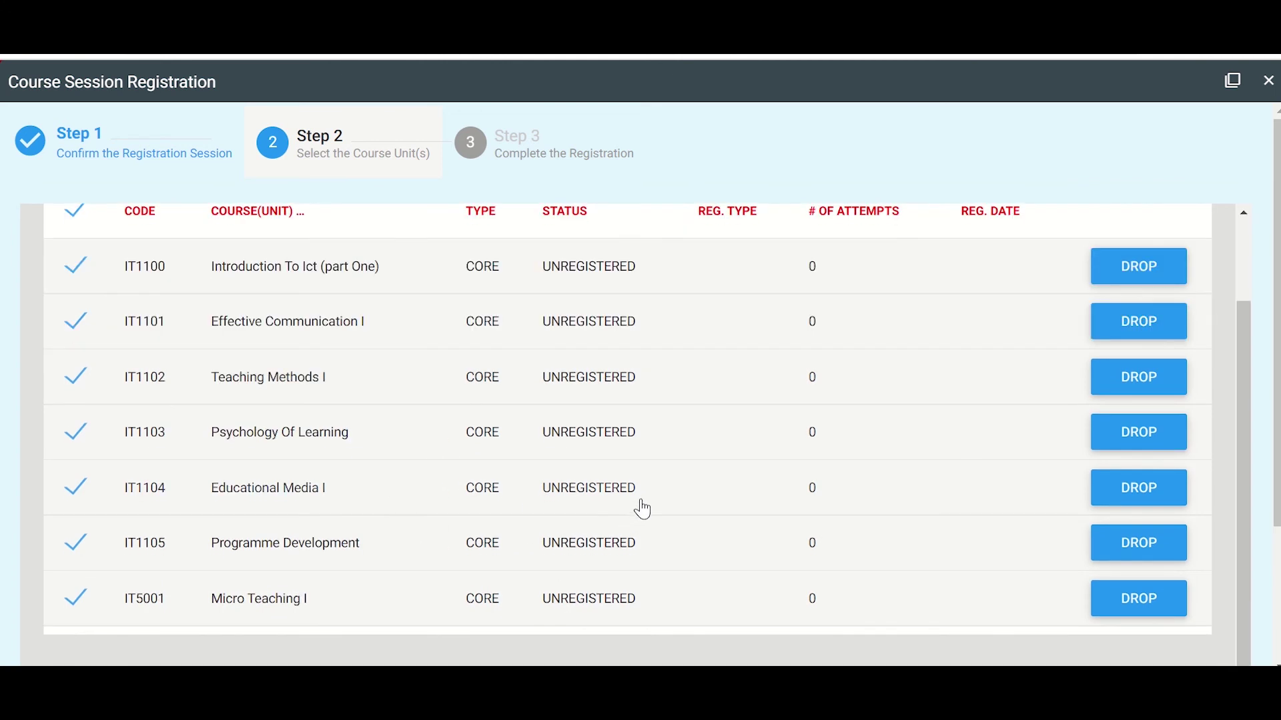
{"action": "scroll", "coordinate": [640, 508], "scroll_direction": "up", "scroll_amount": 2}
{"action": "scroll", "coordinate": [643, 507], "scroll_direction": "down", "scroll_amount": 4}
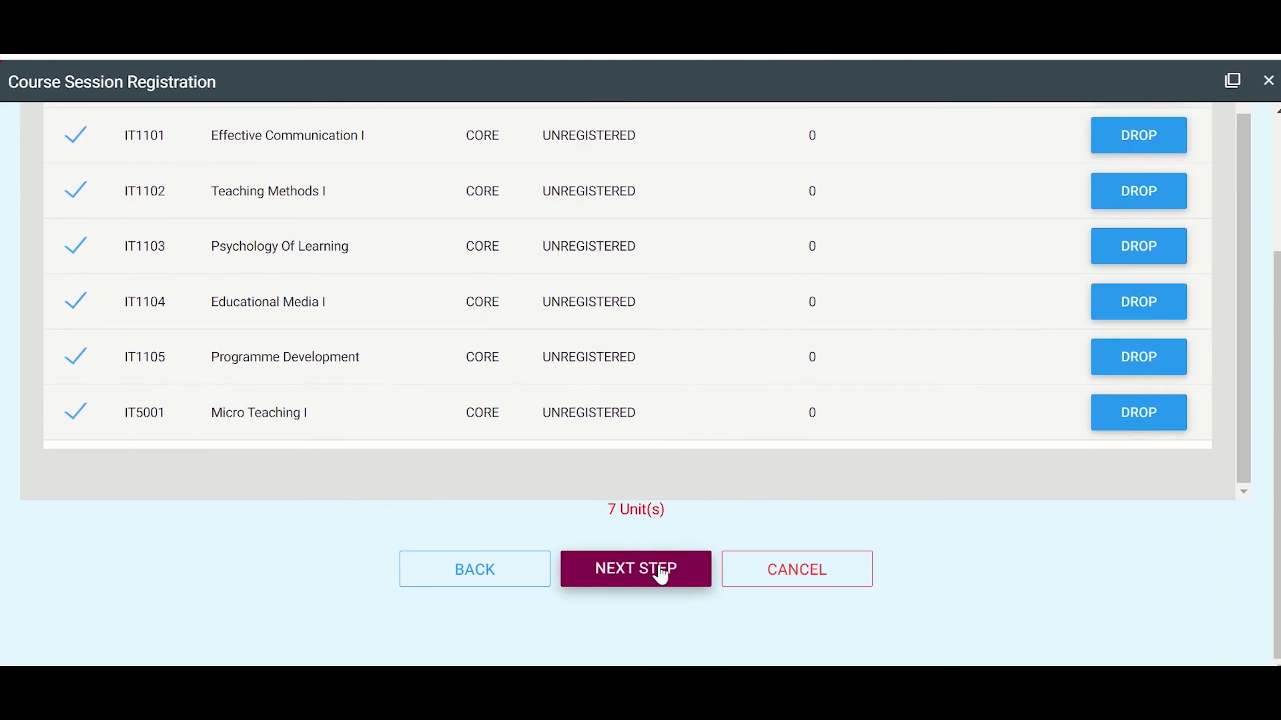
Step: Review the seven units and zero session fees on Step 3, then submit them for registration
{"action": "left_click", "coordinate": [662, 575]}
{"action": "scroll", "coordinate": [573, 487], "scroll_direction": "up", "scroll_amount": 3}
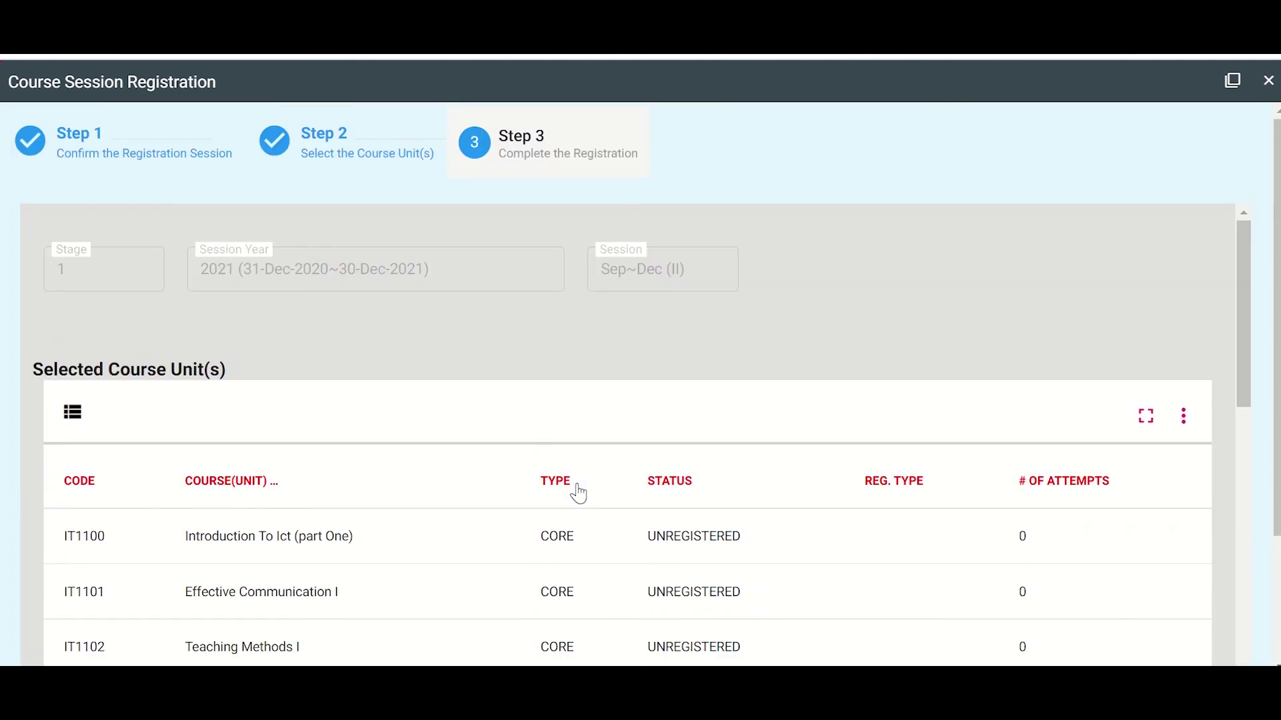
{"action": "scroll", "coordinate": [655, 496], "scroll_direction": "down", "scroll_amount": 5}
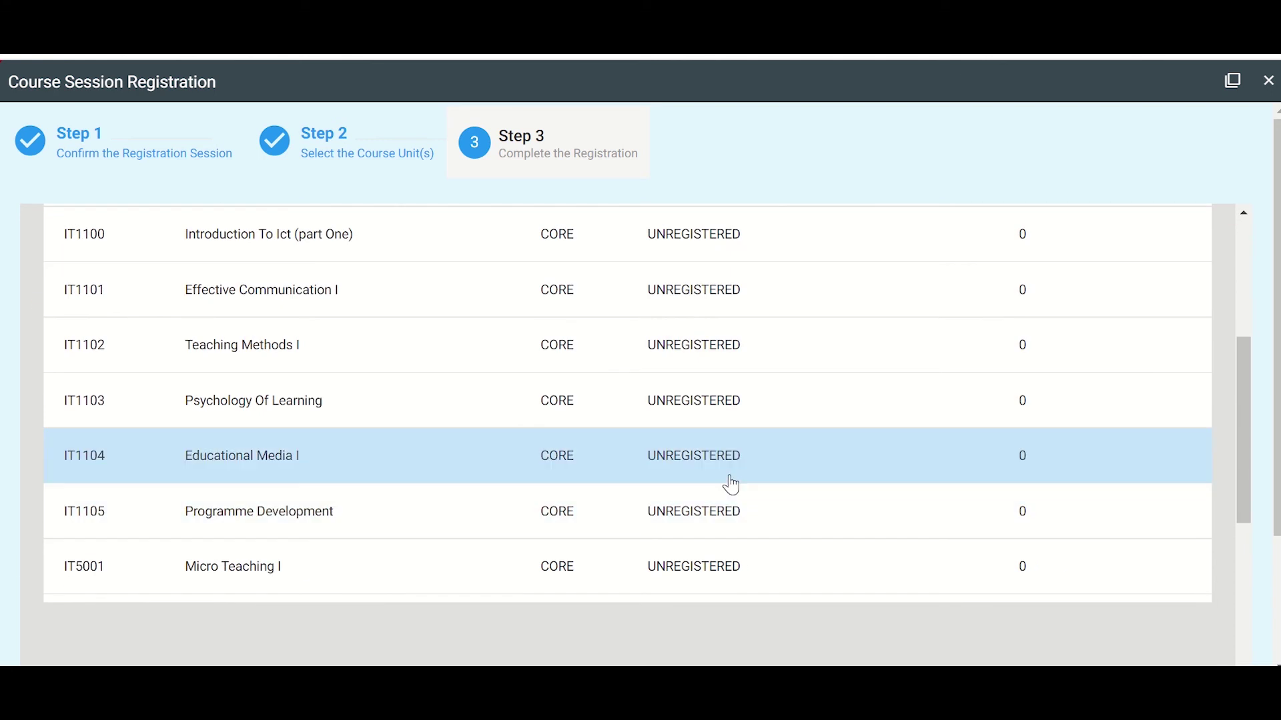
{"action": "scroll", "coordinate": [731, 485], "scroll_direction": "down", "scroll_amount": 5}
{"action": "scroll", "coordinate": [735, 495], "scroll_direction": "up", "scroll_amount": 10}
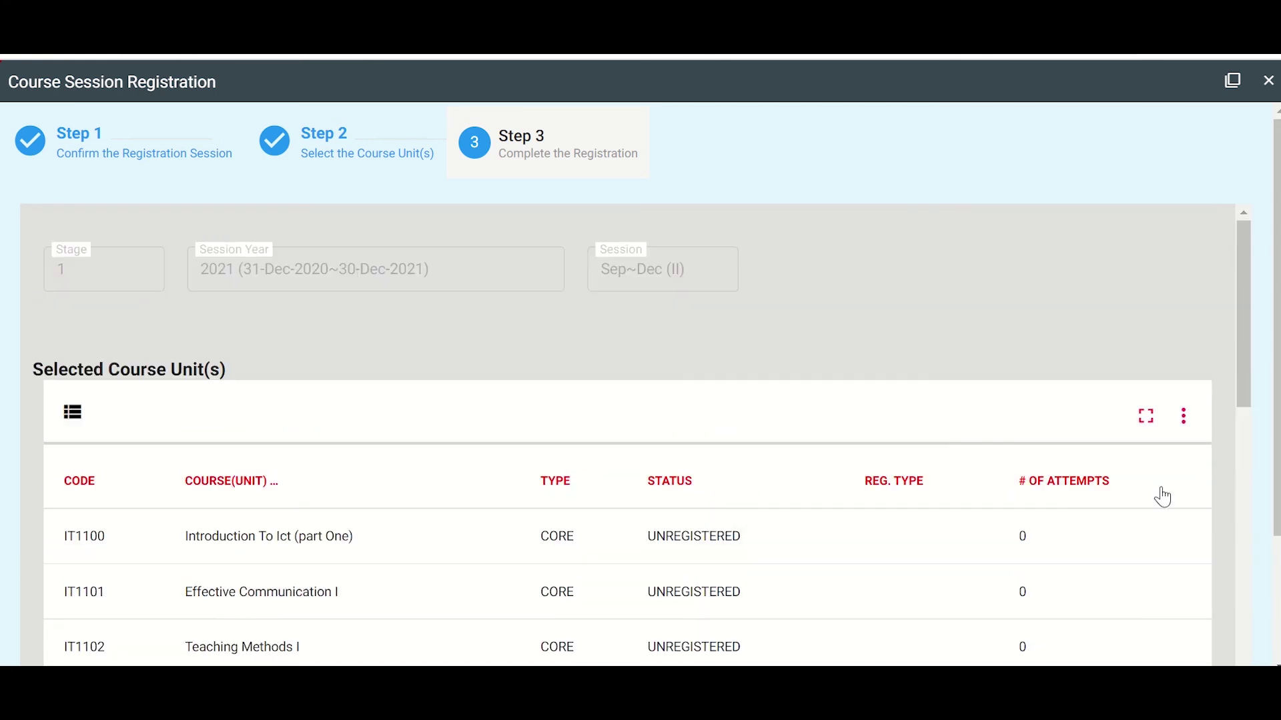
{"action": "scroll", "coordinate": [782, 497], "scroll_direction": "down", "scroll_amount": 6}
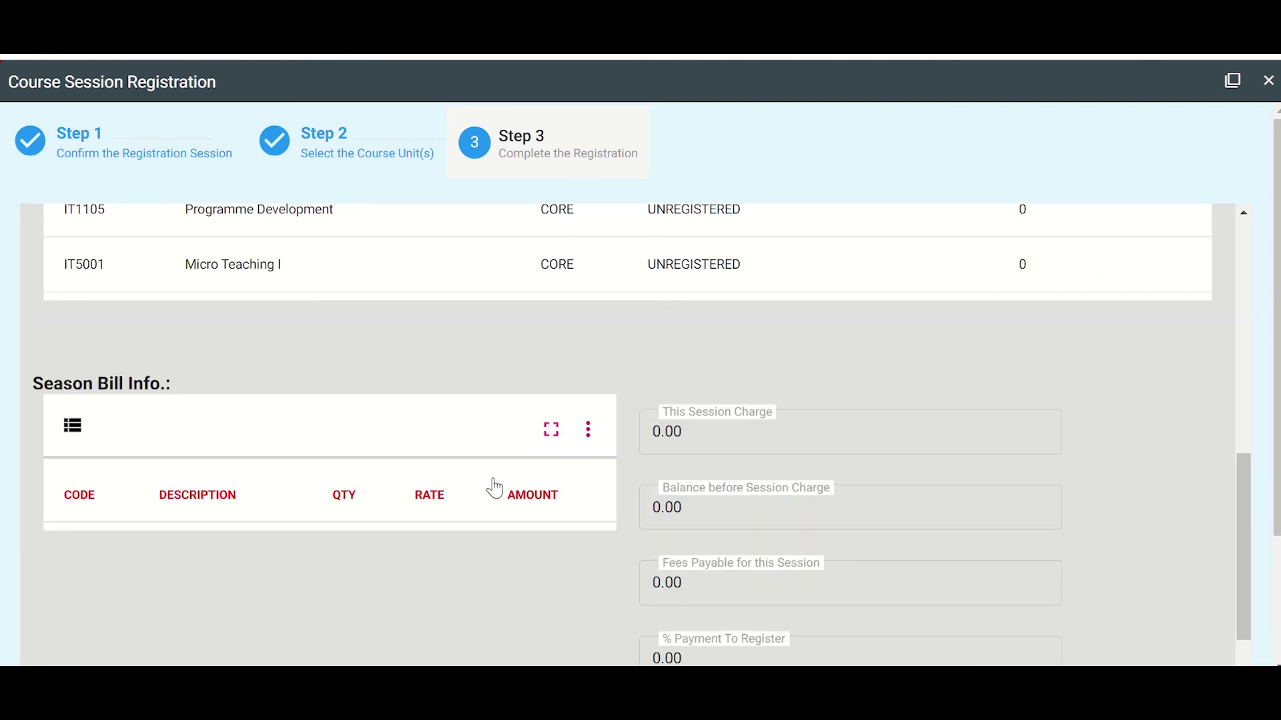
{"action": "scroll", "coordinate": [593, 472], "scroll_direction": "down", "scroll_amount": 1}
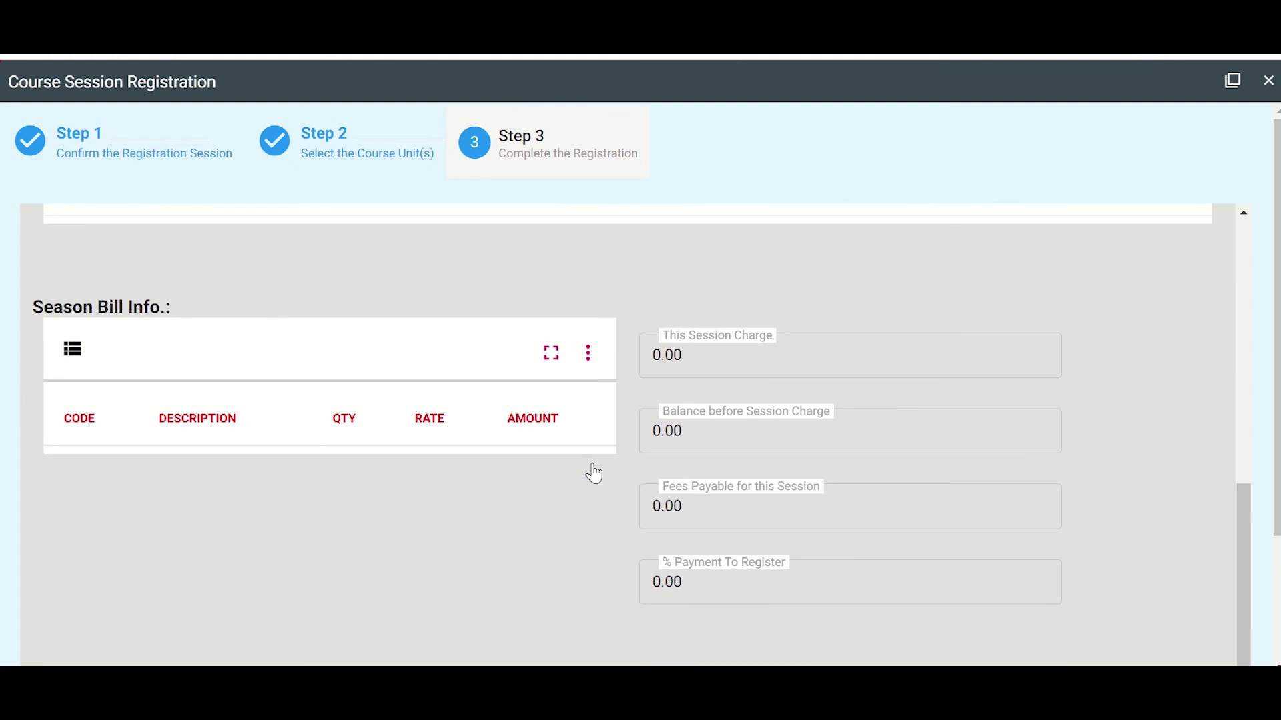
{"action": "scroll", "coordinate": [595, 475], "scroll_direction": "up", "scroll_amount": 9}
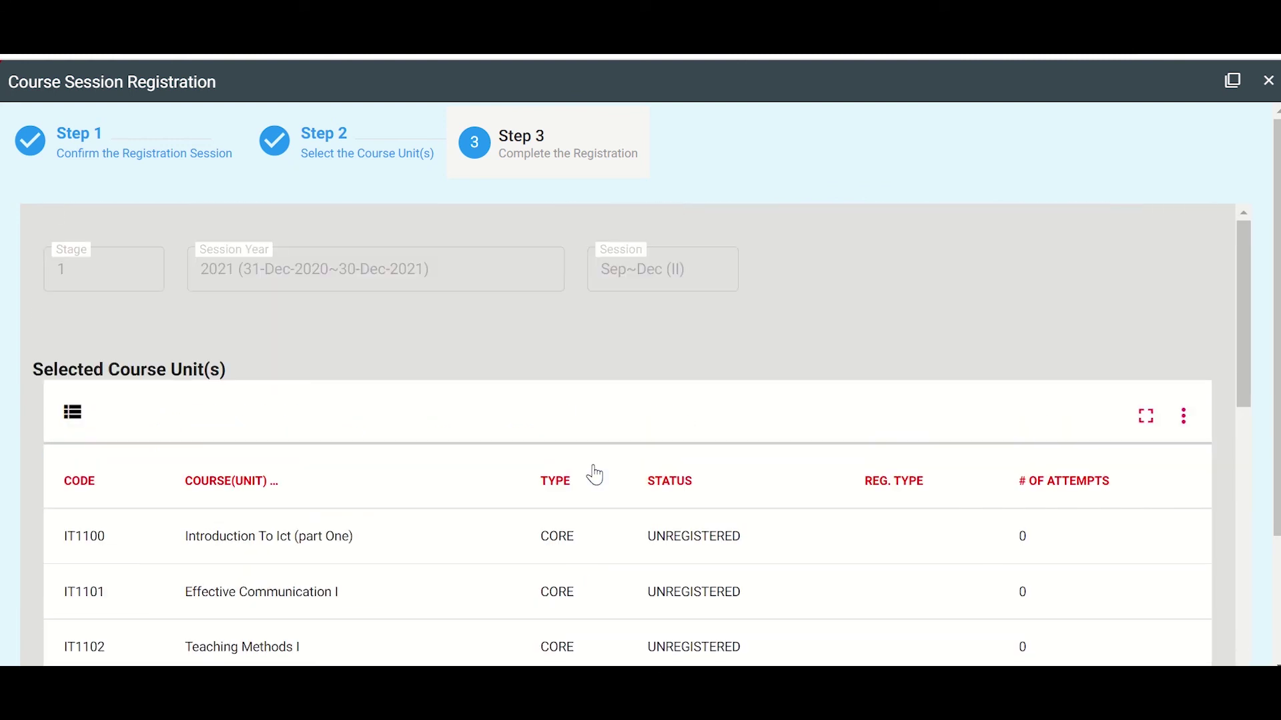
{"action": "scroll", "coordinate": [594, 477], "scroll_direction": "down", "scroll_amount": 4}
{"action": "scroll", "coordinate": [594, 481], "scroll_direction": "down", "scroll_amount": 5}
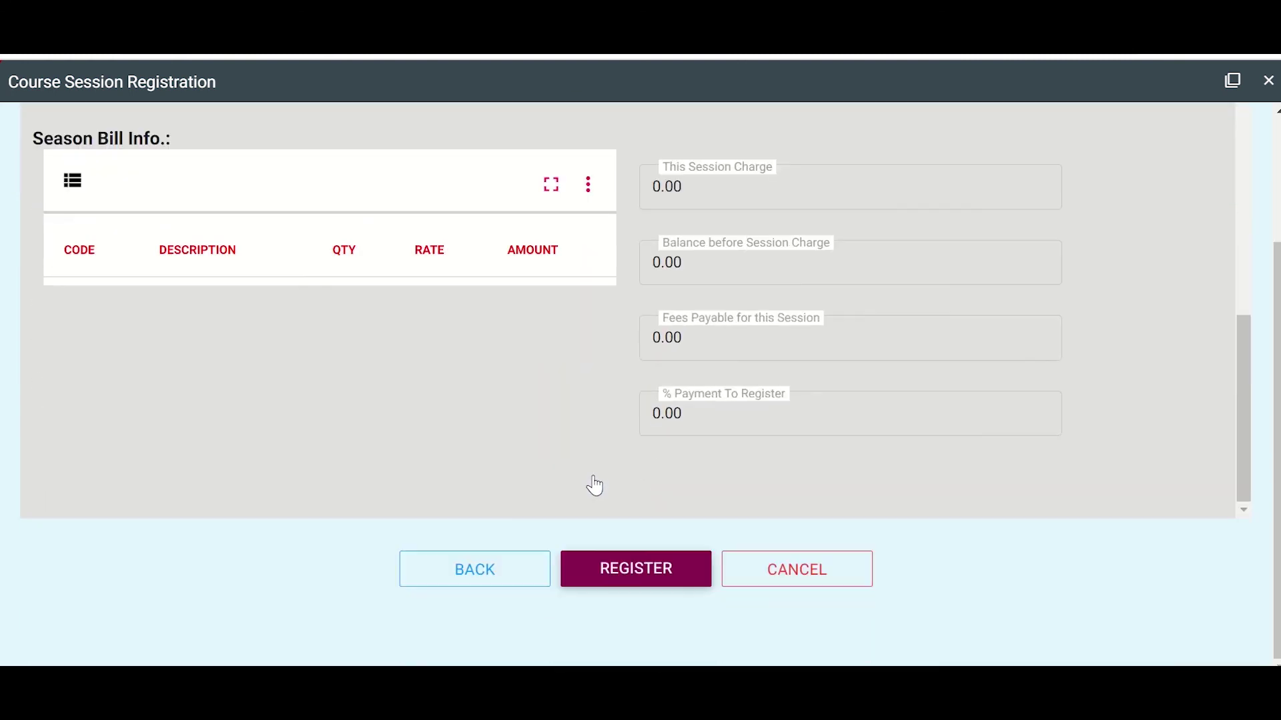
{"action": "left_click", "coordinate": [634, 571]}
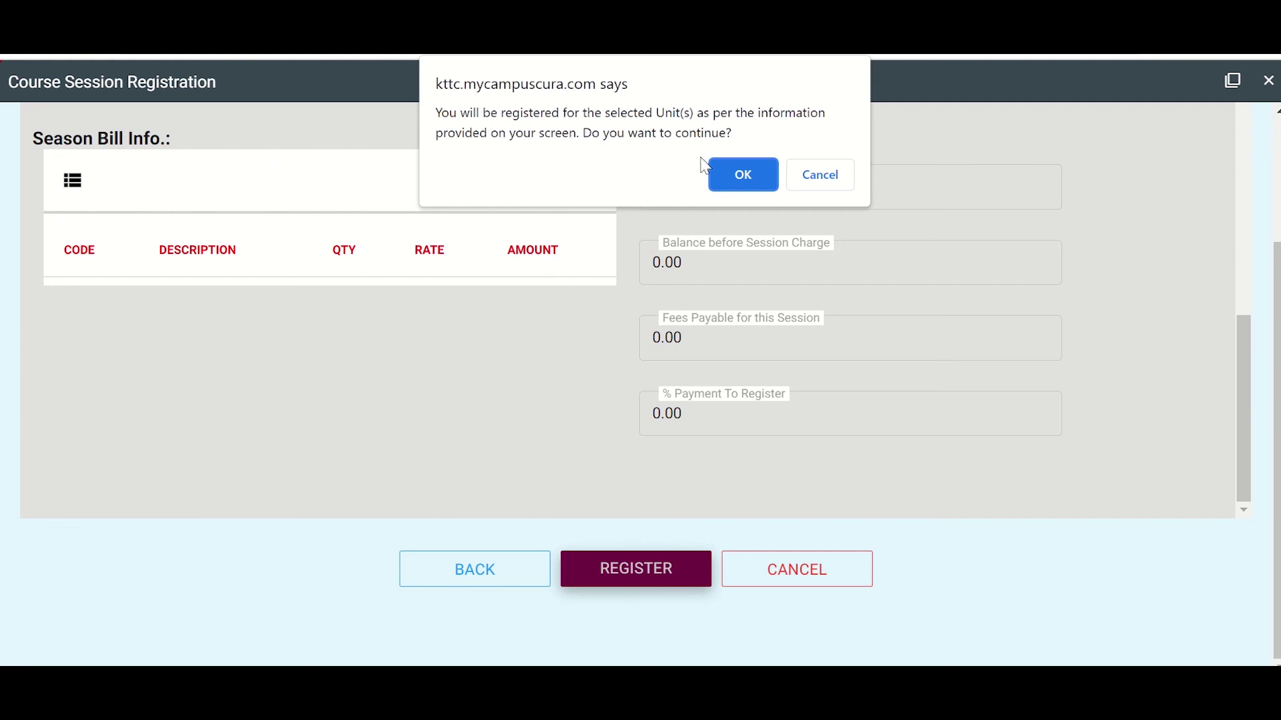
Step: Accept the confirmation so the portal registers units 1 to 7
{"action": "left_click", "coordinate": [742, 175]}
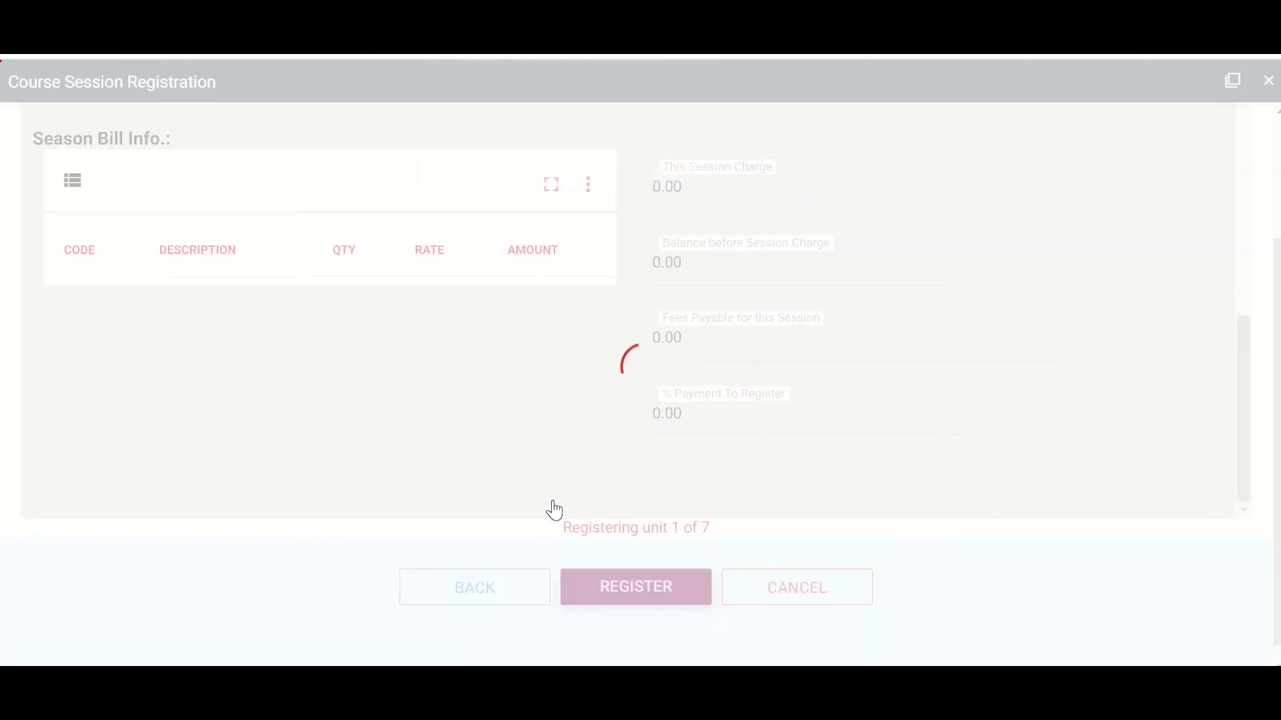